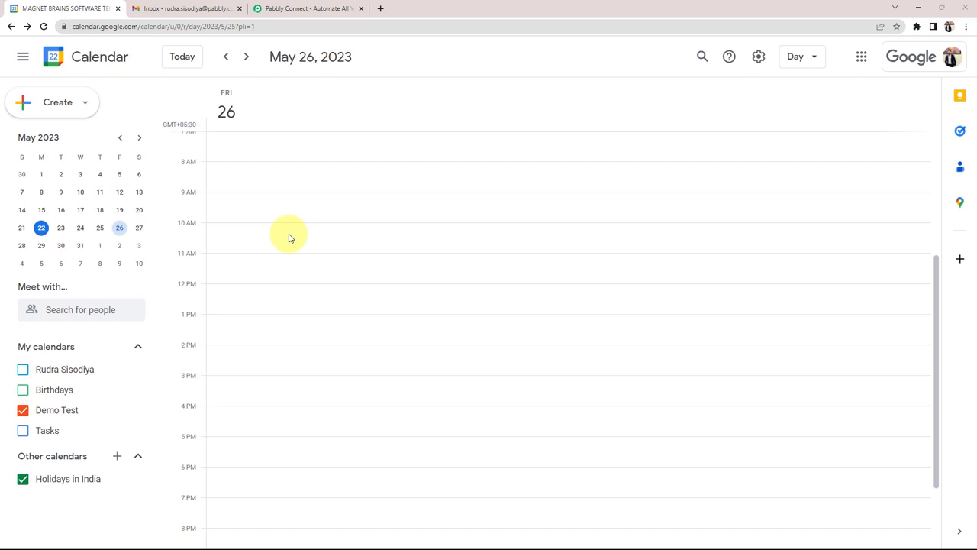
{"action": "left_click", "coordinate": [192, 8]}
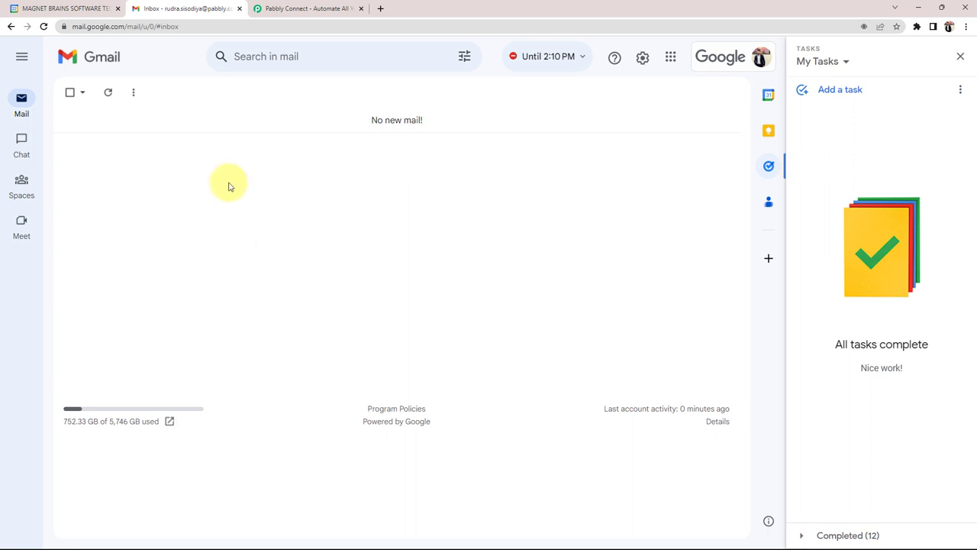
{"action": "left_click", "coordinate": [69, 8]}
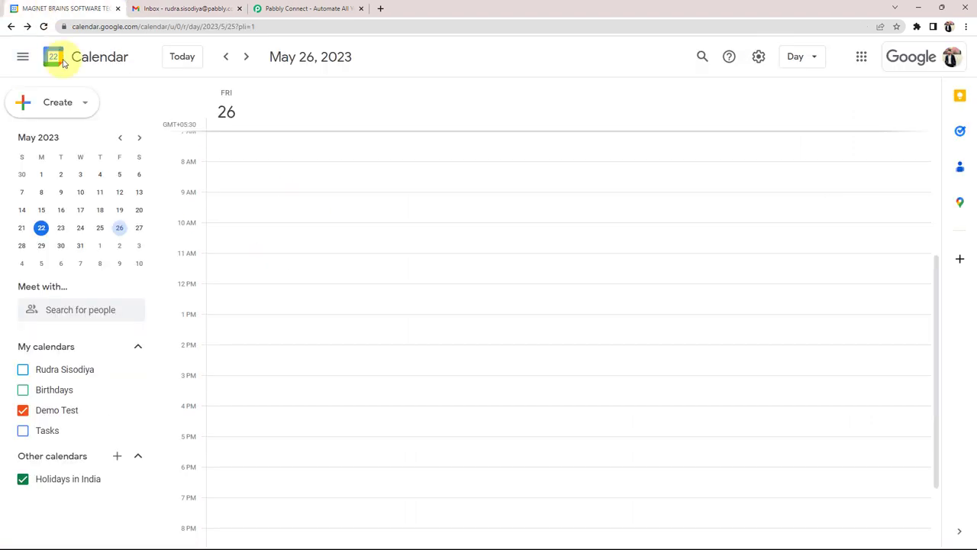
{"action": "left_click", "coordinate": [197, 8]}
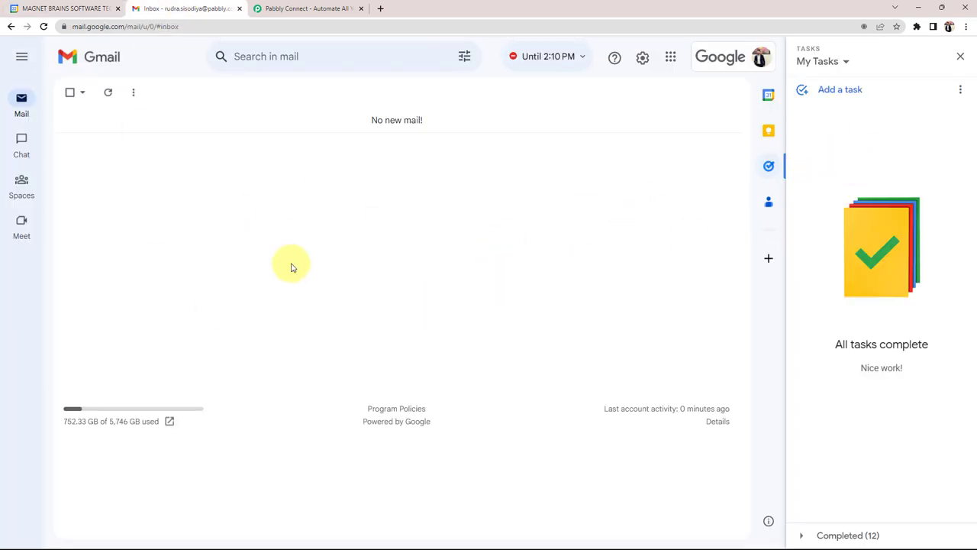
Switch to the Pabbly Connect website and open the Pabbly Connect dashboard from the account's list of all apps
{"action": "left_click", "coordinate": [341, 6]}
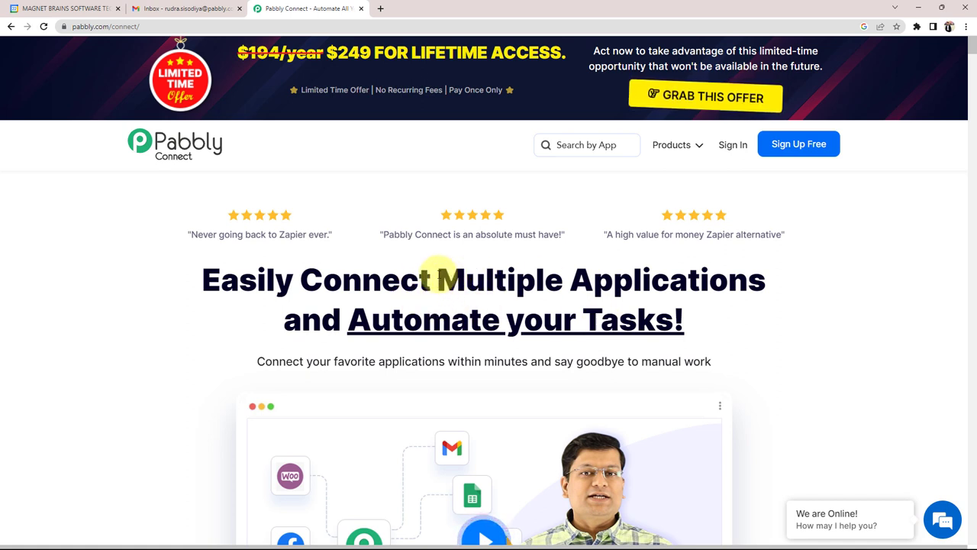
{"action": "left_click_drag", "start_coordinate": [435, 281], "coordinate": [843, 281]}
{"action": "left_click", "coordinate": [842, 281]}
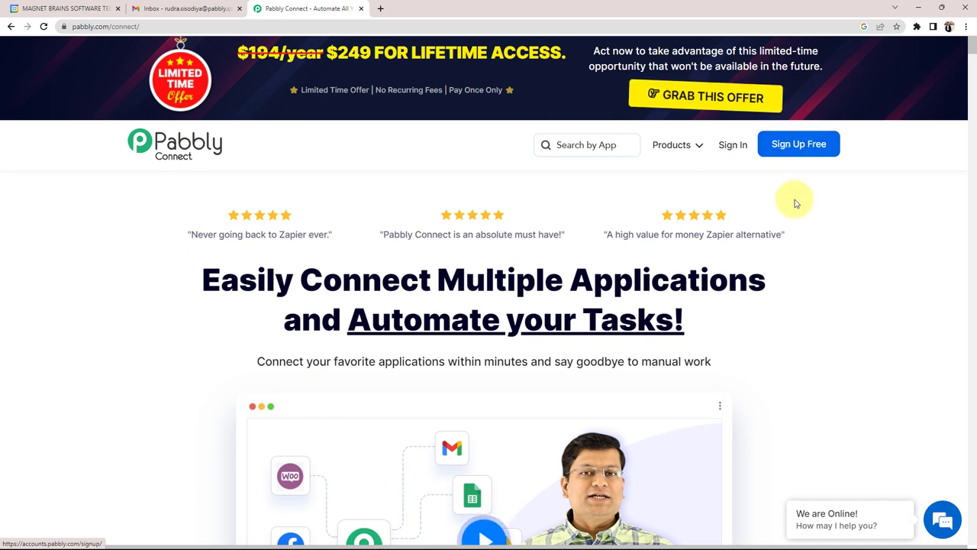
{"action": "left_click", "coordinate": [174, 145]}
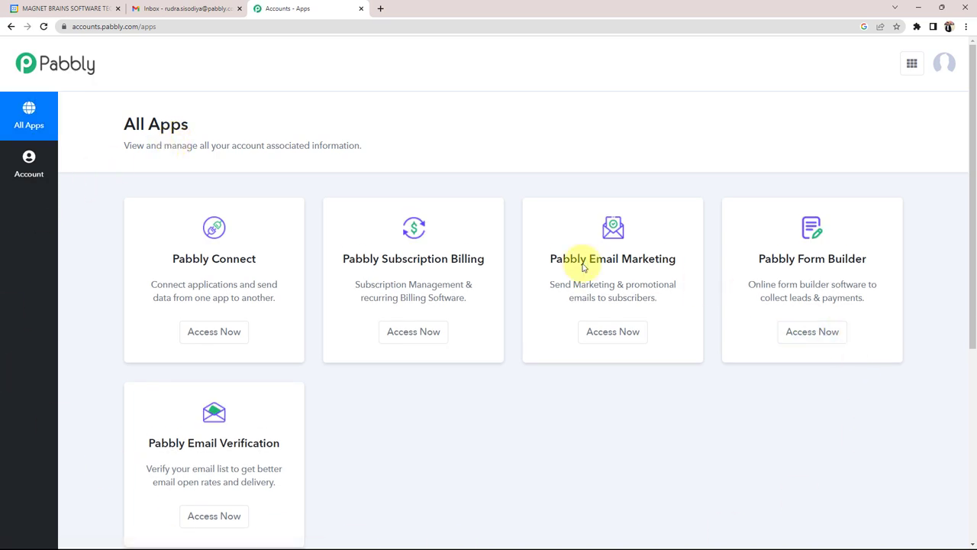
{"action": "left_click_drag", "start_coordinate": [183, 258], "coordinate": [258, 266]}
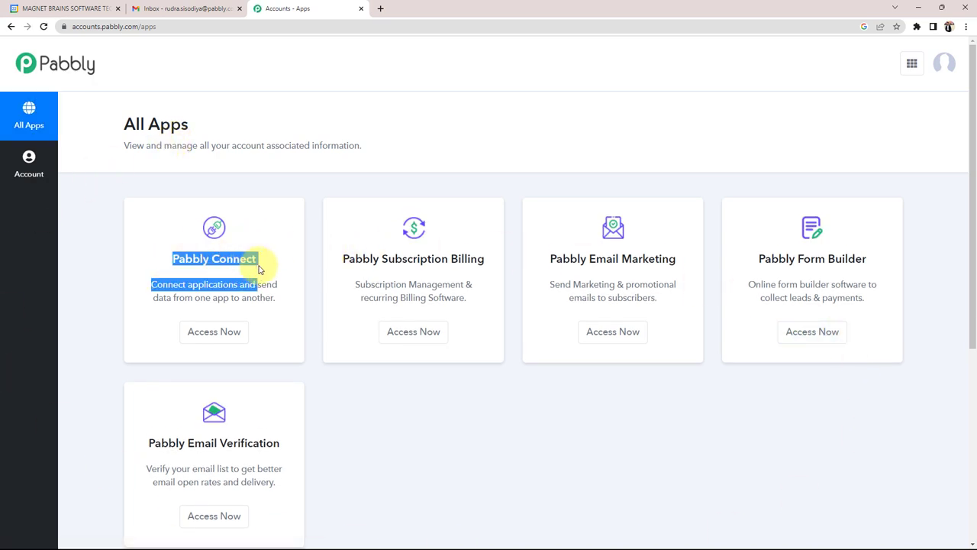
{"action": "left_click", "coordinate": [266, 241]}
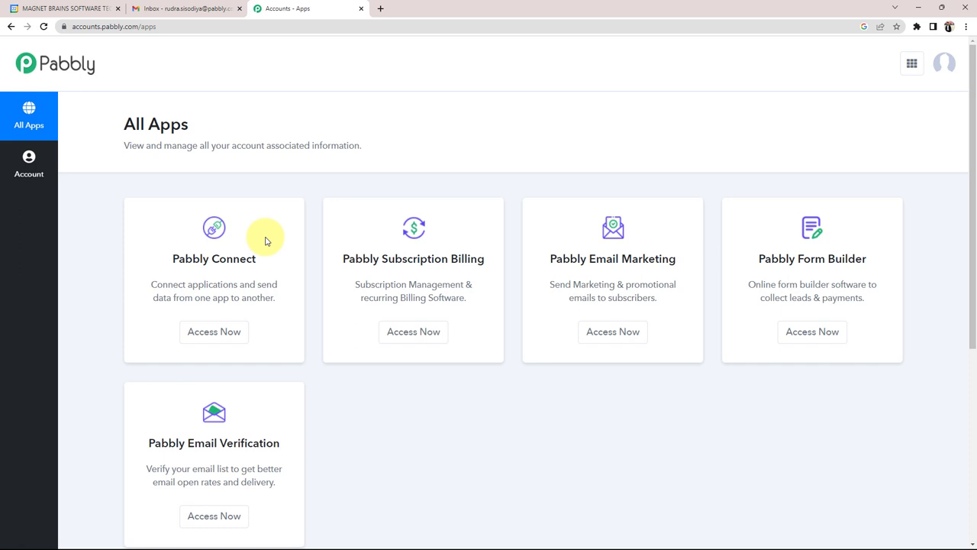
{"action": "left_click", "coordinate": [195, 332]}
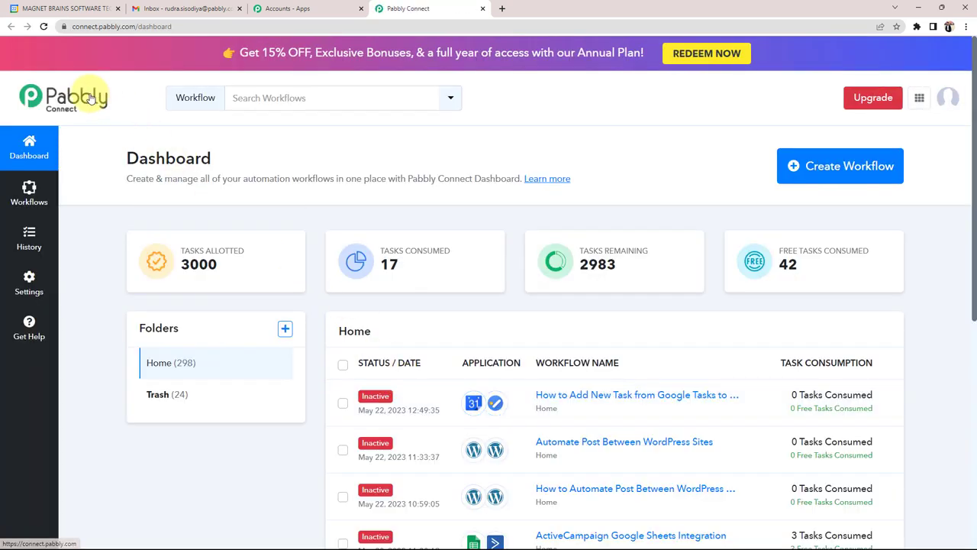
Create a new workflow named "Add Google Task for New Google Calendar Events"
{"action": "double_click", "coordinate": [191, 158]}
{"action": "left_click", "coordinate": [301, 162]}
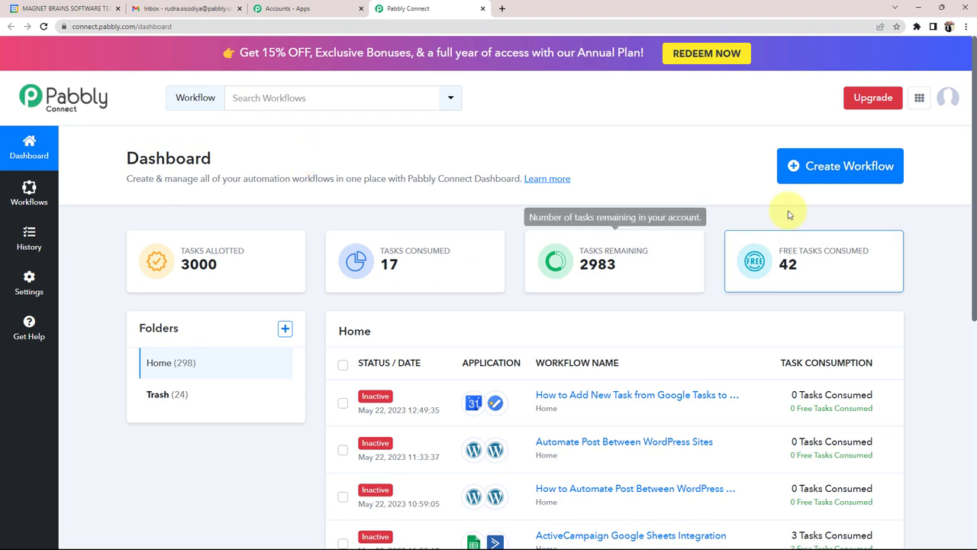
{"action": "left_click", "coordinate": [834, 170]}
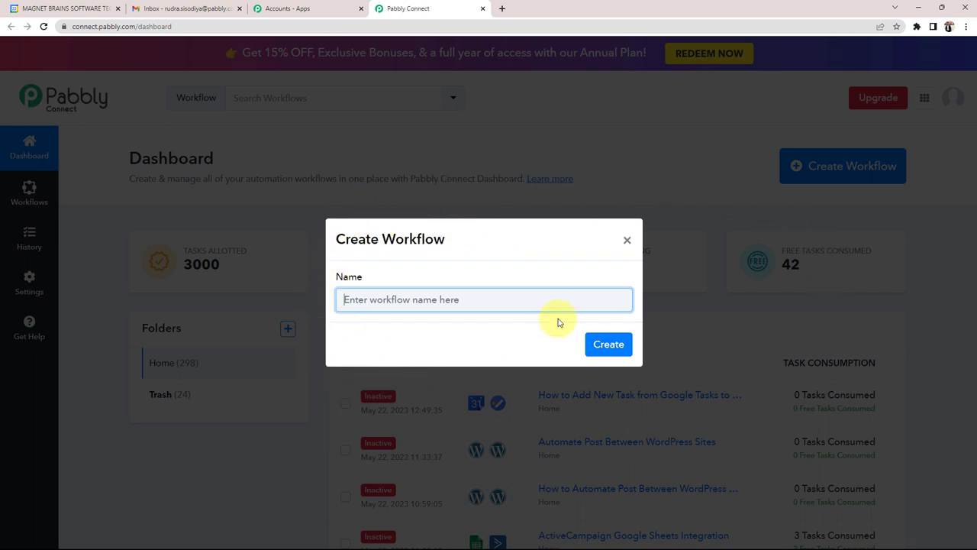
{"action": "left_click", "coordinate": [446, 305]}
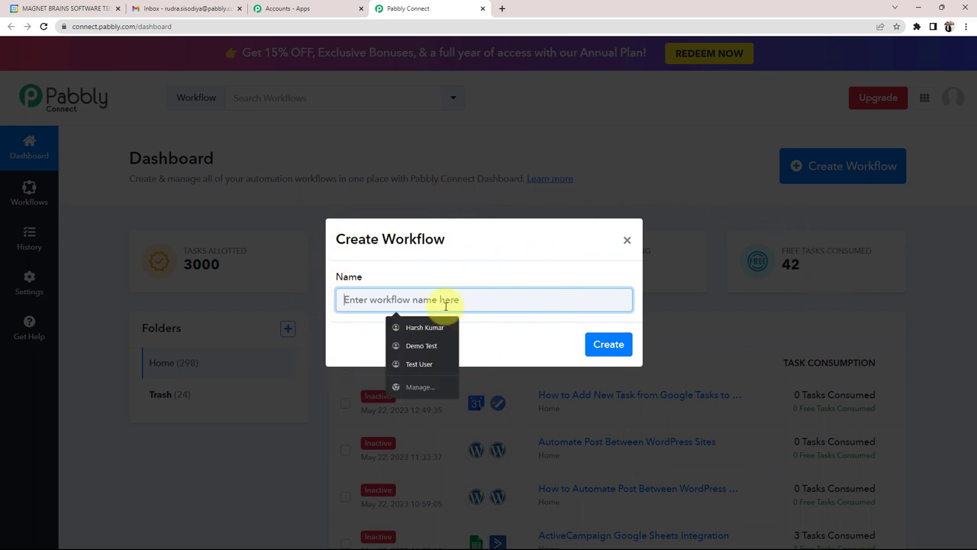
{"action": "type", "text": "Add Google Task for New Google Calendar Events"}
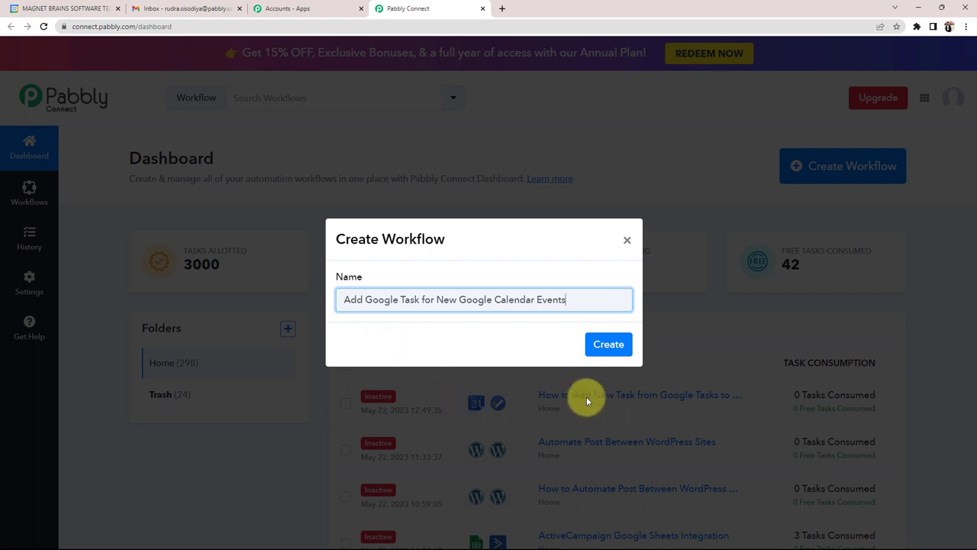
{"action": "left_click", "coordinate": [591, 344]}
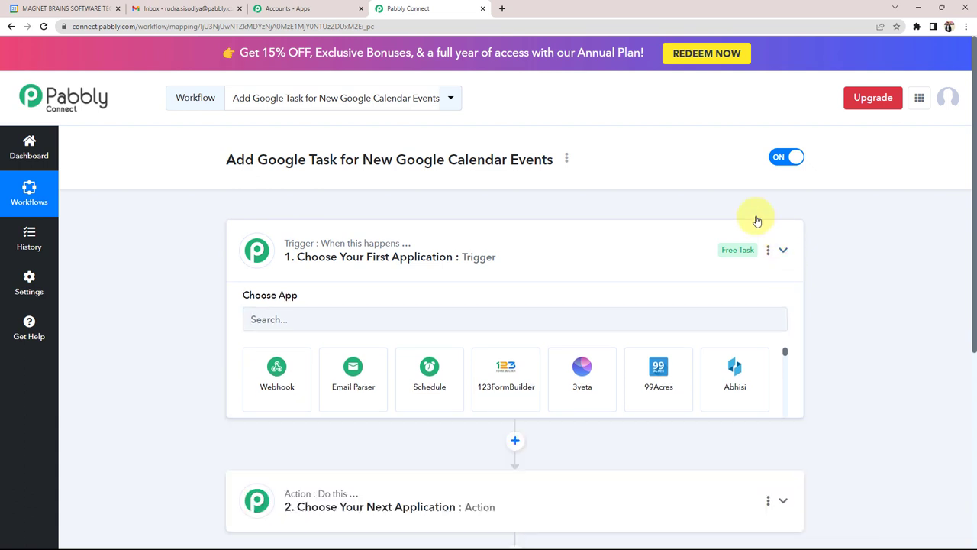
{"action": "left_click", "coordinate": [757, 221]}
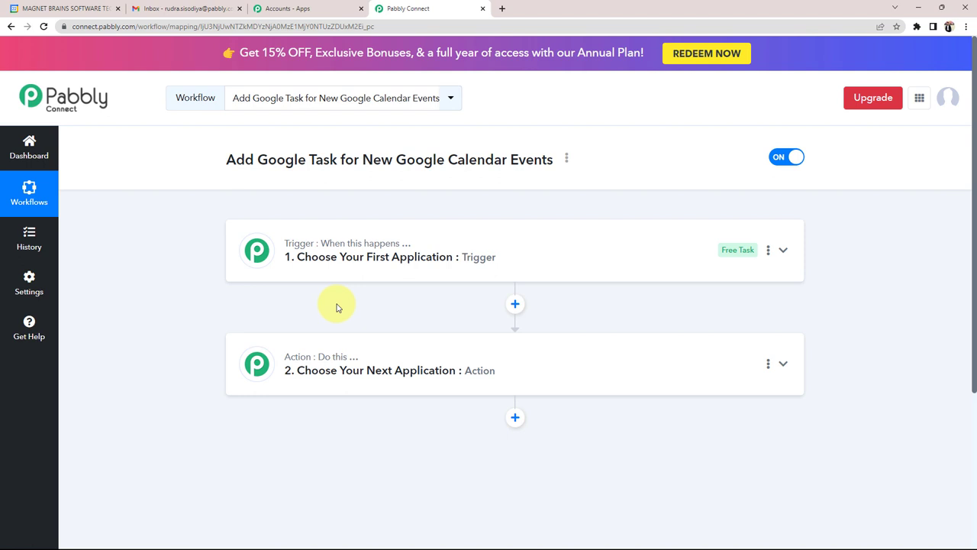
{"action": "left_click", "coordinate": [95, 8]}
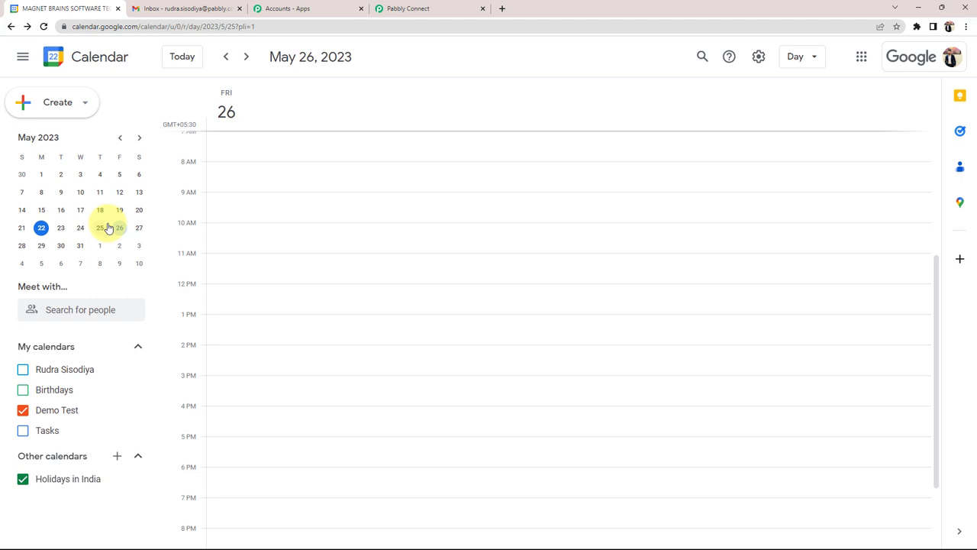
{"action": "left_click", "coordinate": [172, 8]}
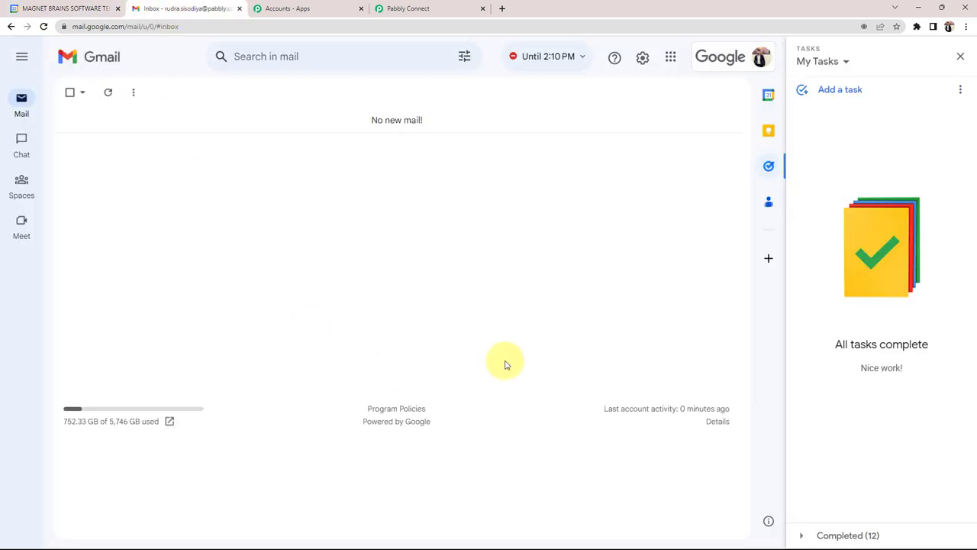
{"action": "left_click", "coordinate": [435, 6]}
Set the workflow's trigger application to Google Calendar with New Event as the trigger event
{"action": "left_click", "coordinate": [394, 243]}
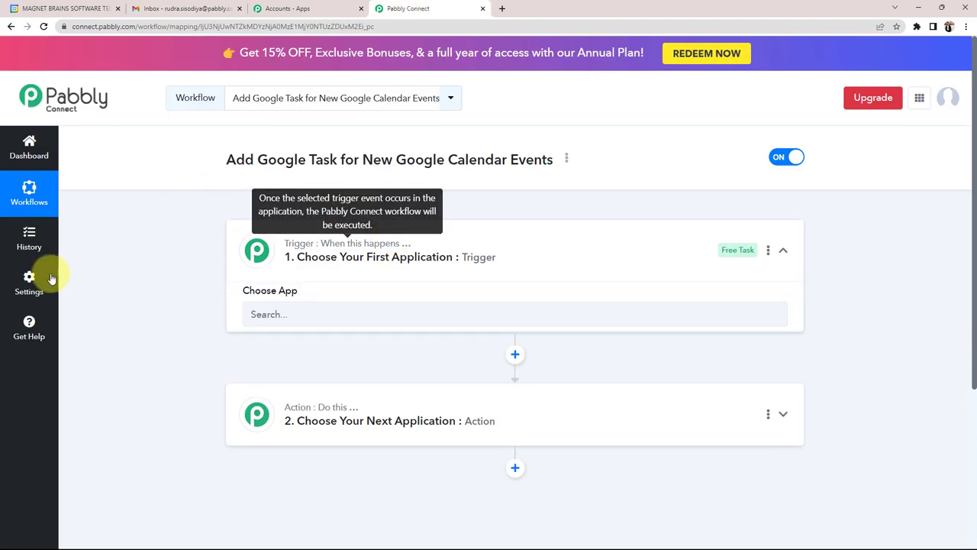
{"action": "left_click", "coordinate": [259, 326]}
{"action": "type", "text": "goog"}
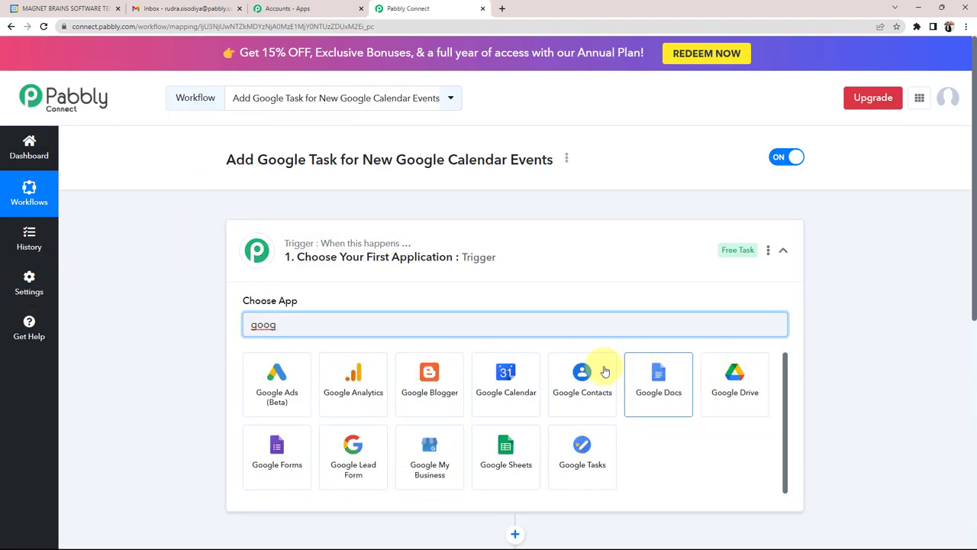
{"action": "left_click", "coordinate": [506, 380]}
{"action": "left_click", "coordinate": [284, 387]}
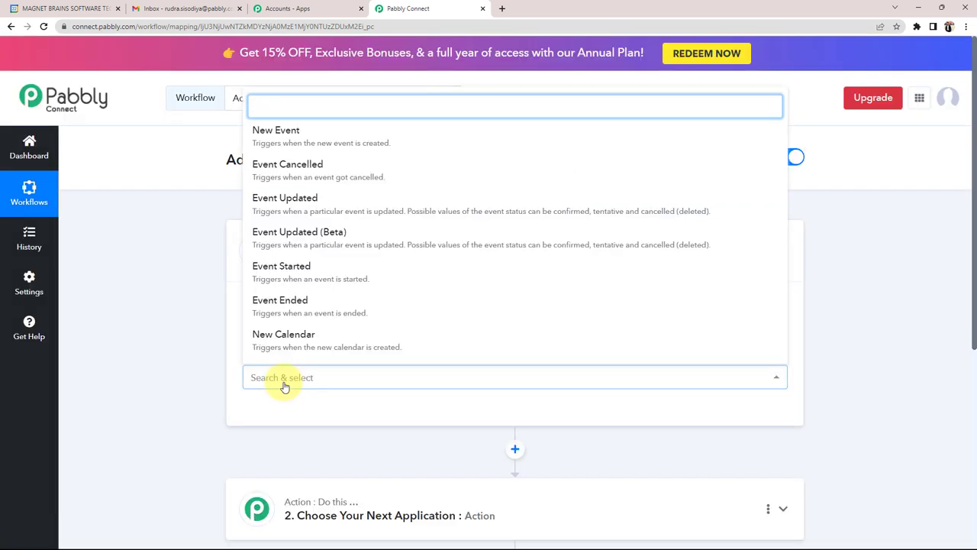
{"action": "left_click", "coordinate": [278, 132]}
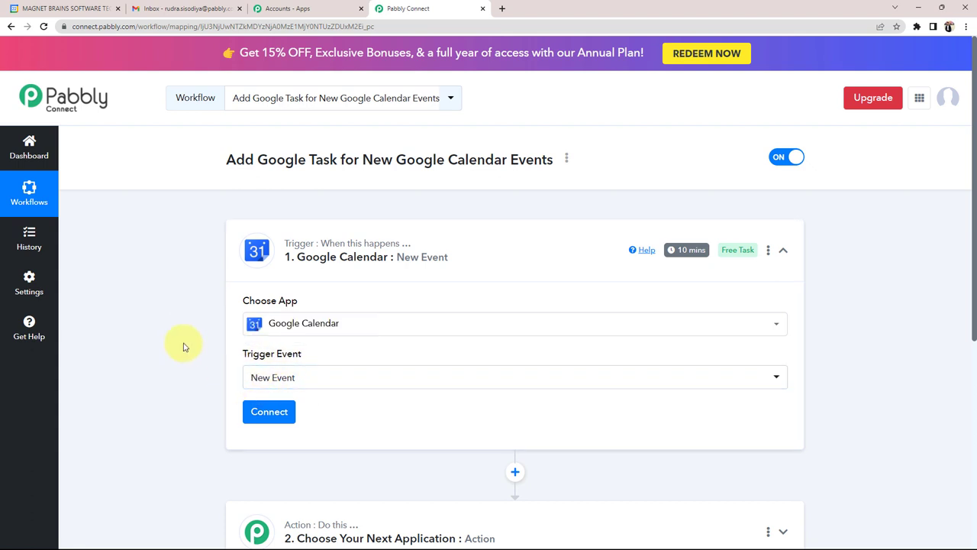
Connect the trigger to Google Calendar through a new connection, signing in with Google and allowing Pabbly Connect access to the calendars
{"action": "scroll", "coordinate": [183, 347], "scroll_direction": "down", "scroll_amount": 1}
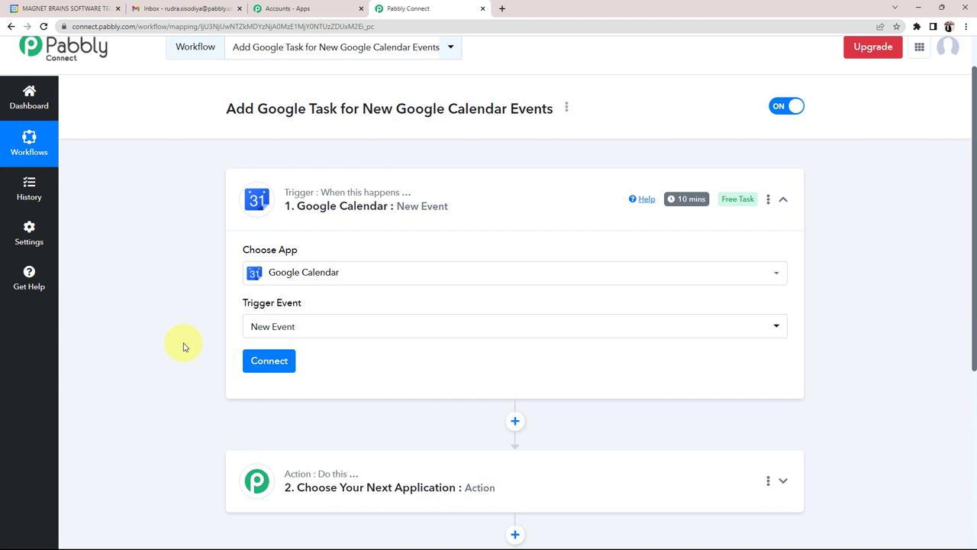
{"action": "left_click", "coordinate": [272, 359]}
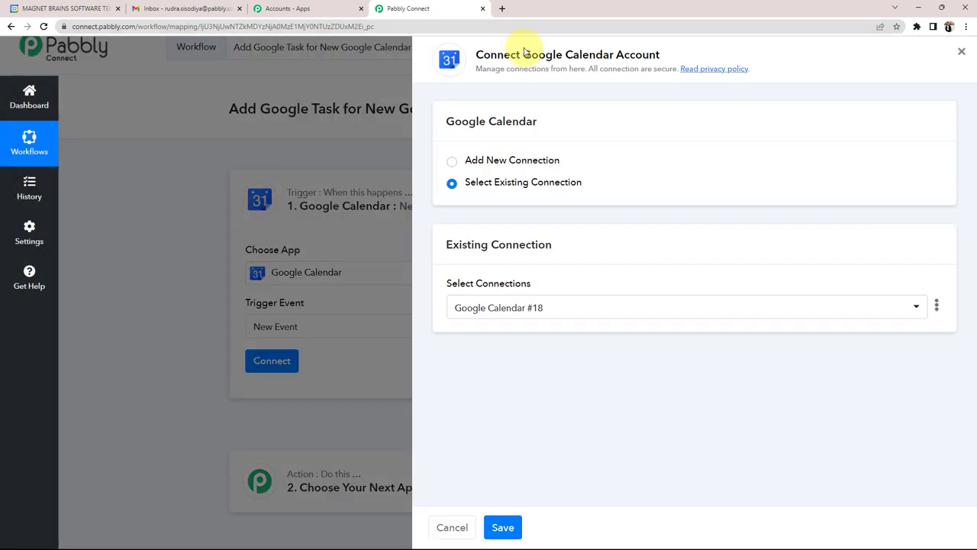
{"action": "left_click_drag", "start_coordinate": [524, 54], "coordinate": [655, 55]}
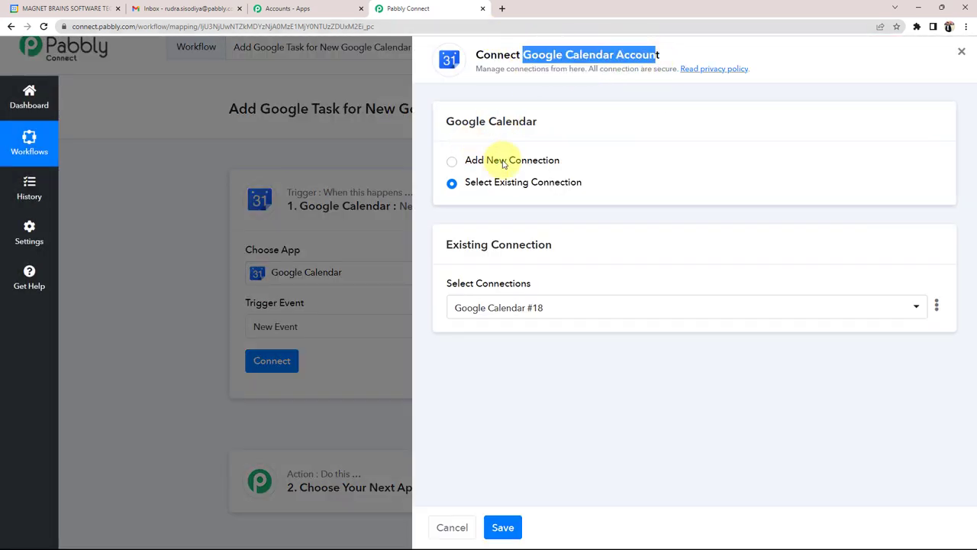
{"action": "left_click", "coordinate": [453, 161]}
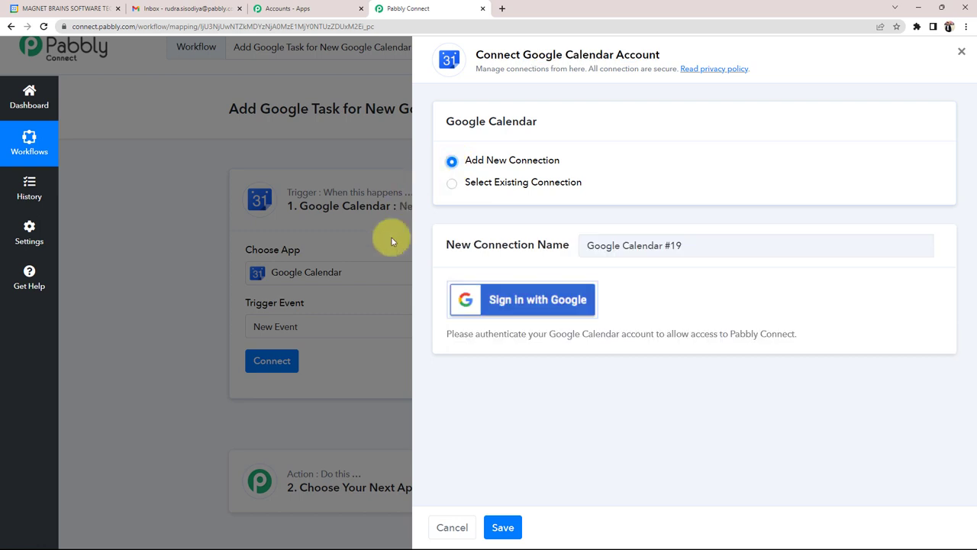
{"action": "left_click", "coordinate": [524, 298]}
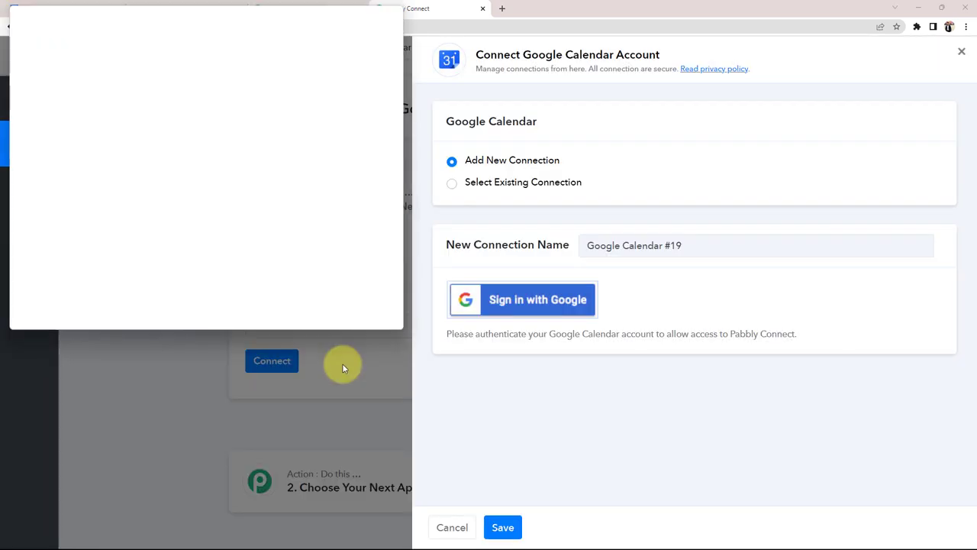
{"action": "left_click", "coordinate": [219, 203]}
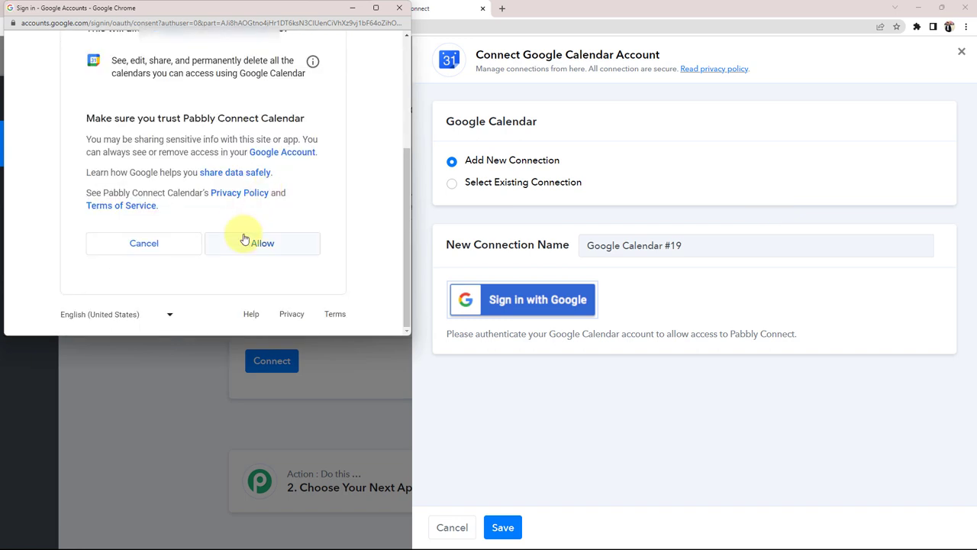
{"action": "left_click", "coordinate": [237, 242]}
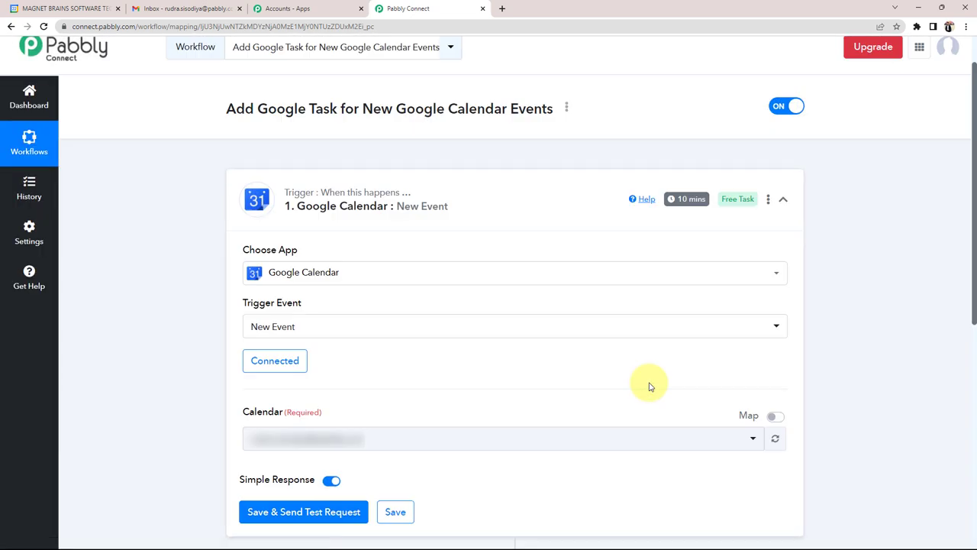
Choose Demo Test as the calendar that the Google Calendar trigger watches for new events
{"action": "scroll", "coordinate": [385, 395], "scroll_direction": "down", "scroll_amount": 1}
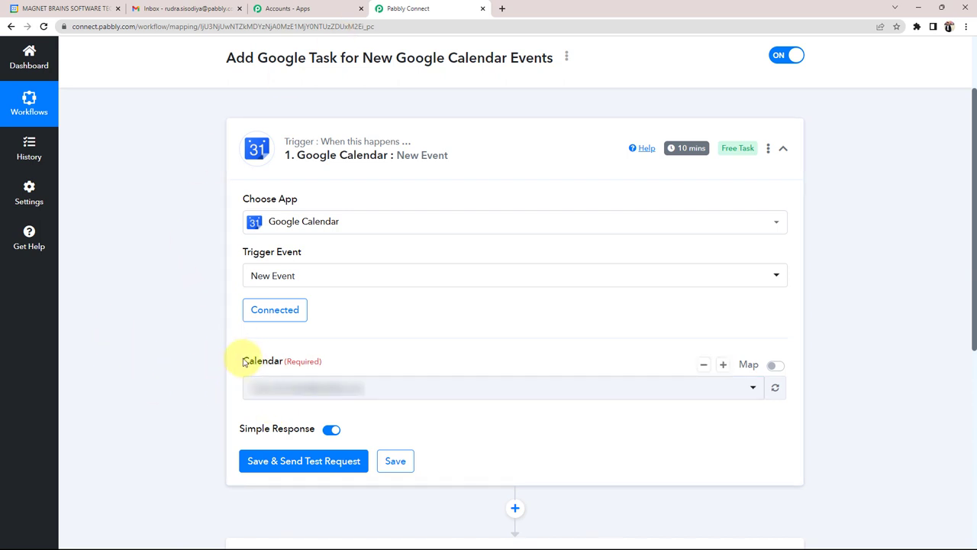
{"action": "left_click_drag", "start_coordinate": [244, 359], "coordinate": [324, 361]}
{"action": "left_click", "coordinate": [72, 7]}
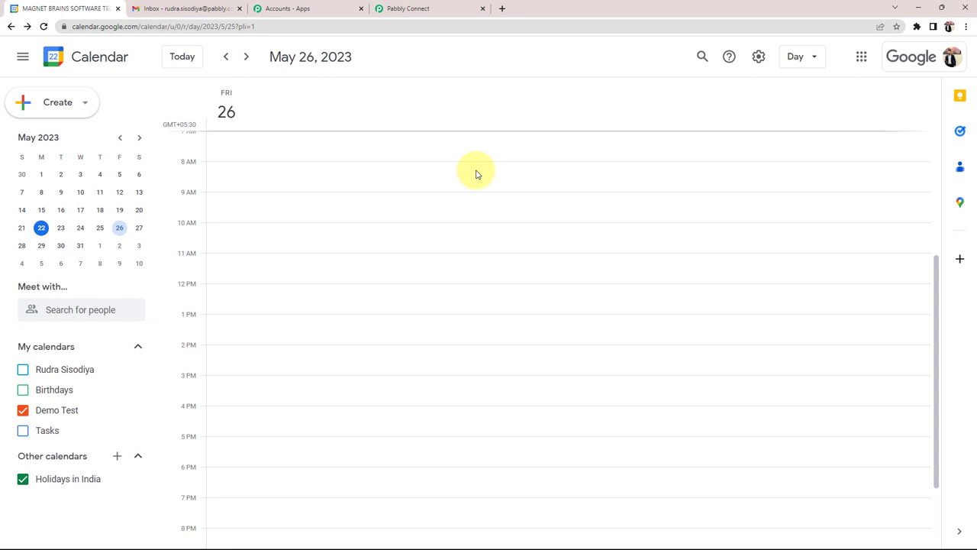
{"action": "left_click", "coordinate": [436, 8]}
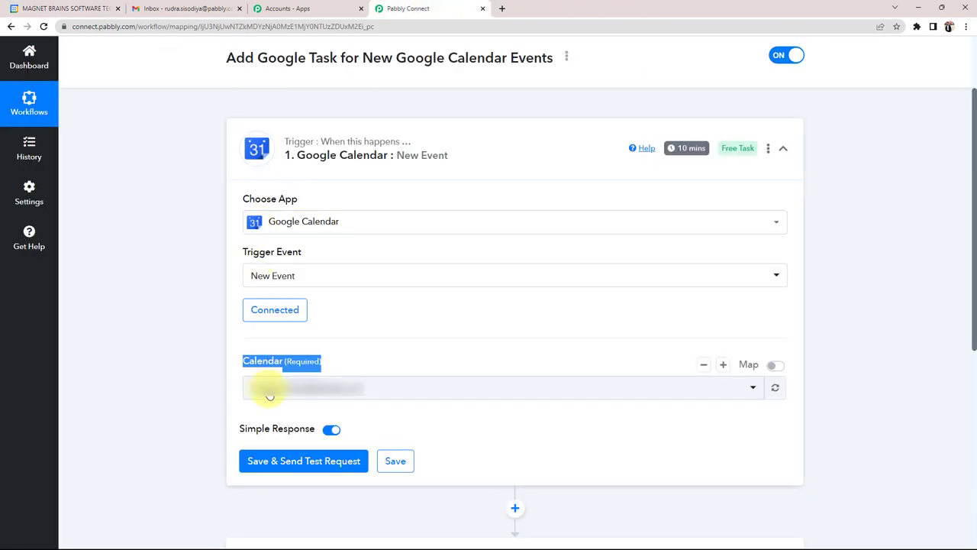
{"action": "left_click", "coordinate": [267, 389]}
{"action": "left_click", "coordinate": [252, 467]}
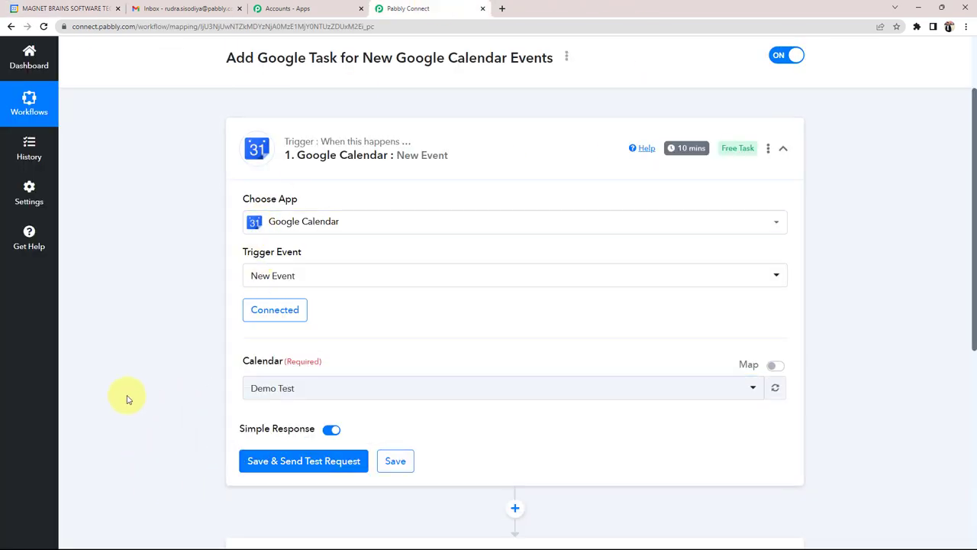
{"action": "scroll", "coordinate": [127, 398], "scroll_direction": "down", "scroll_amount": 1}
{"action": "scroll", "coordinate": [127, 398], "scroll_direction": "down", "scroll_amount": 1}
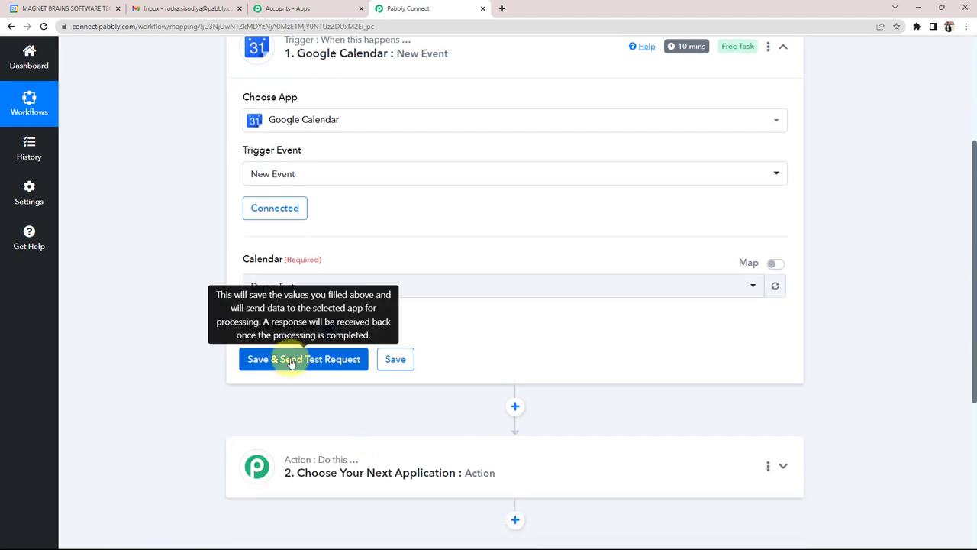
{"action": "key", "text": "ctrl+1"}
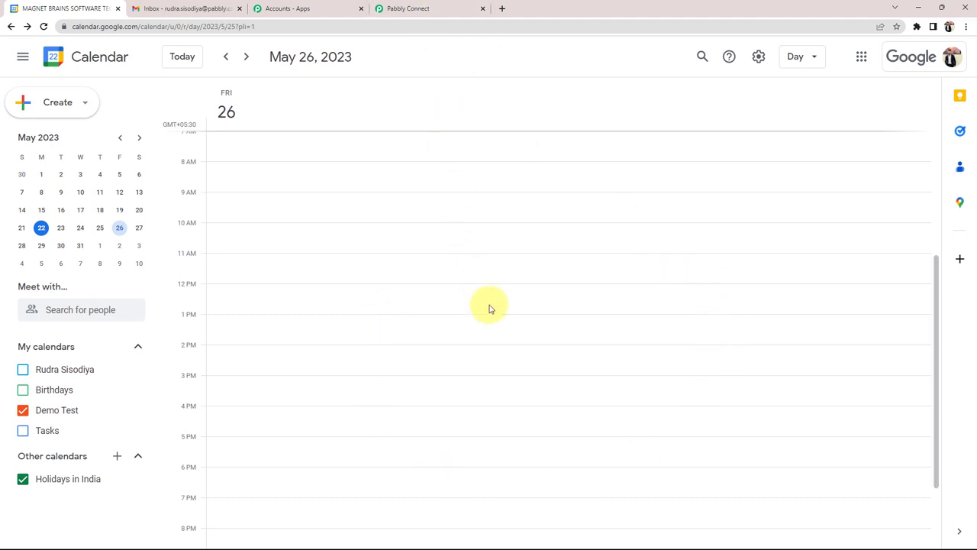
{"action": "key", "text": "ctrl+4"}
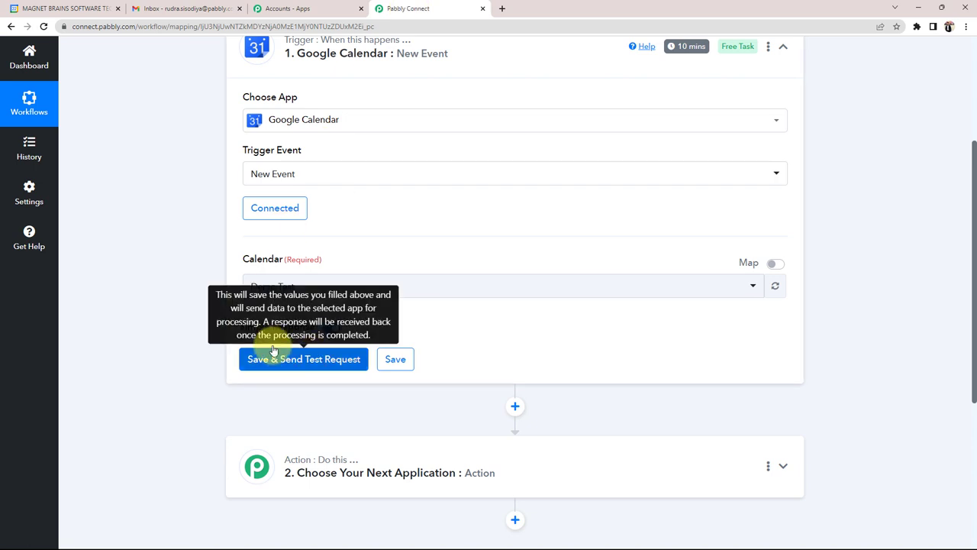
In Google Calendar, add May 30 1:30–2:30pm event "There is an Meeting with Team in Hotel Taj.", location "Bhopal, Madhya Pradesh, India", description "Need to Book a Table."
{"action": "left_click", "coordinate": [61, 9]}
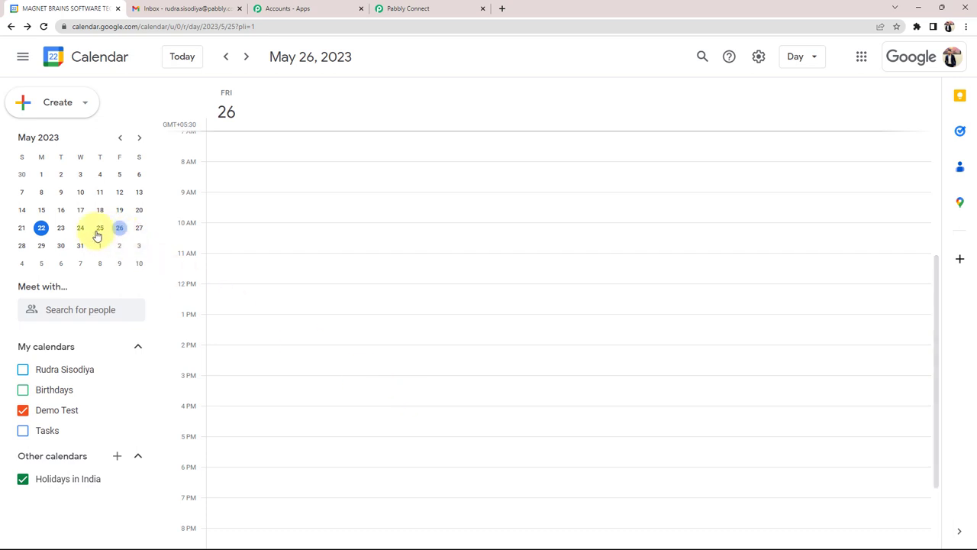
{"action": "left_click", "coordinate": [61, 246]}
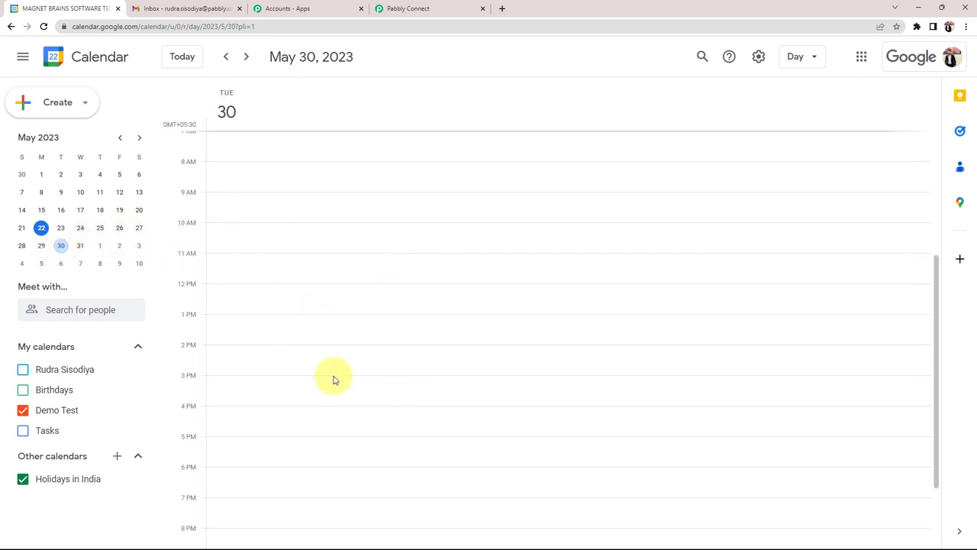
{"action": "left_click", "coordinate": [42, 109]}
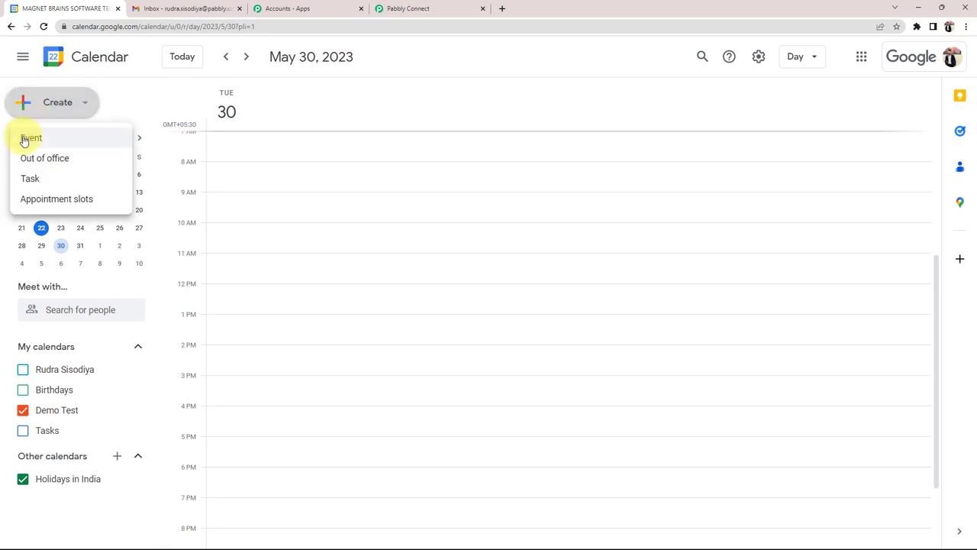
{"action": "left_click", "coordinate": [28, 137]}
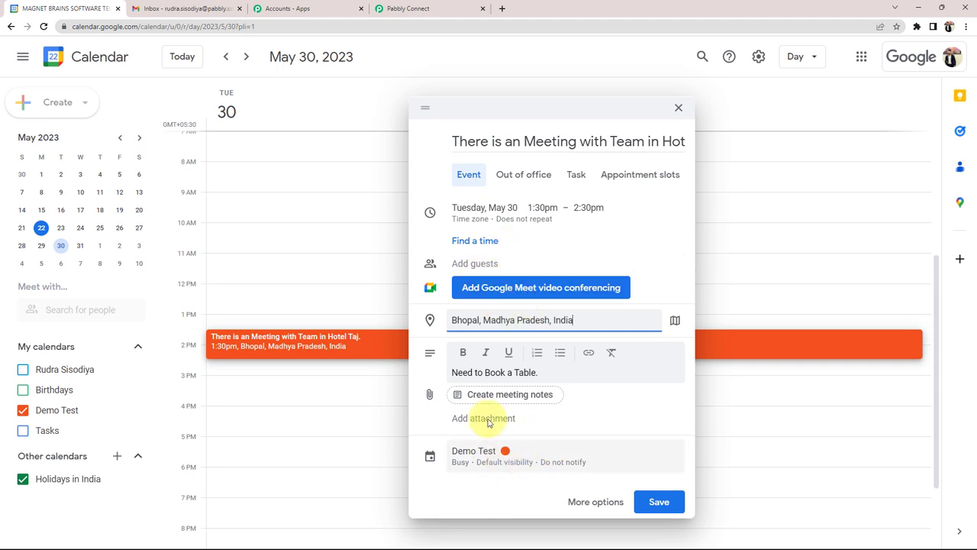
{"action": "left_click", "coordinate": [657, 500]}
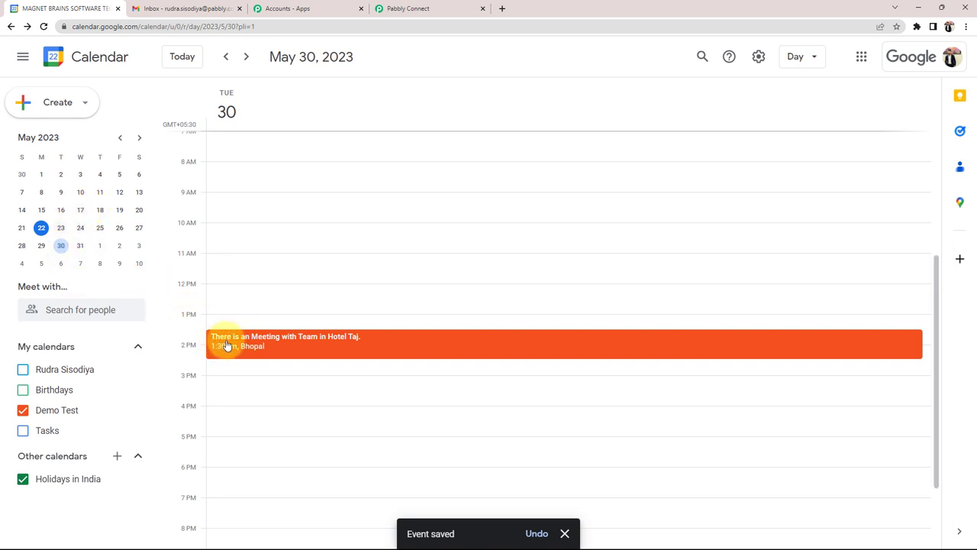
{"action": "left_click", "coordinate": [334, 343]}
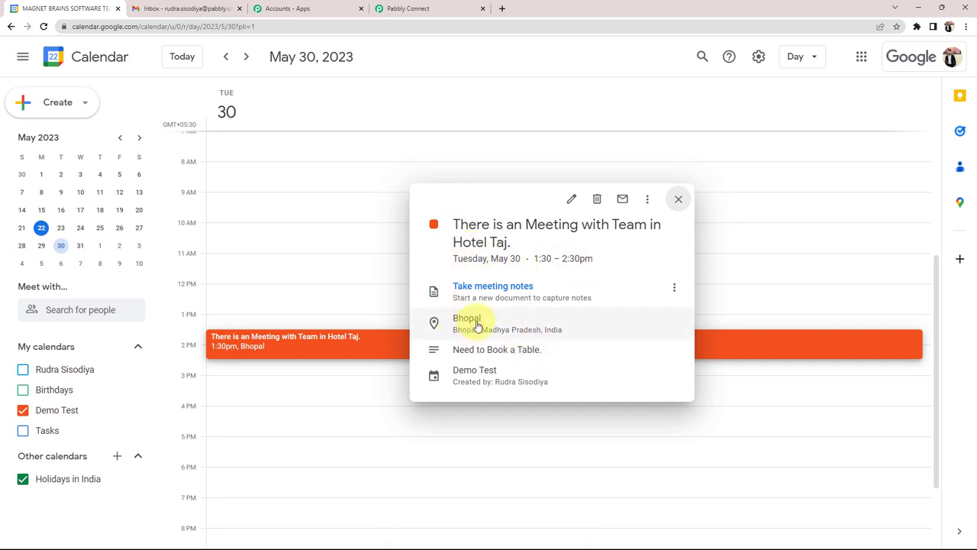
{"action": "left_click", "coordinate": [679, 199]}
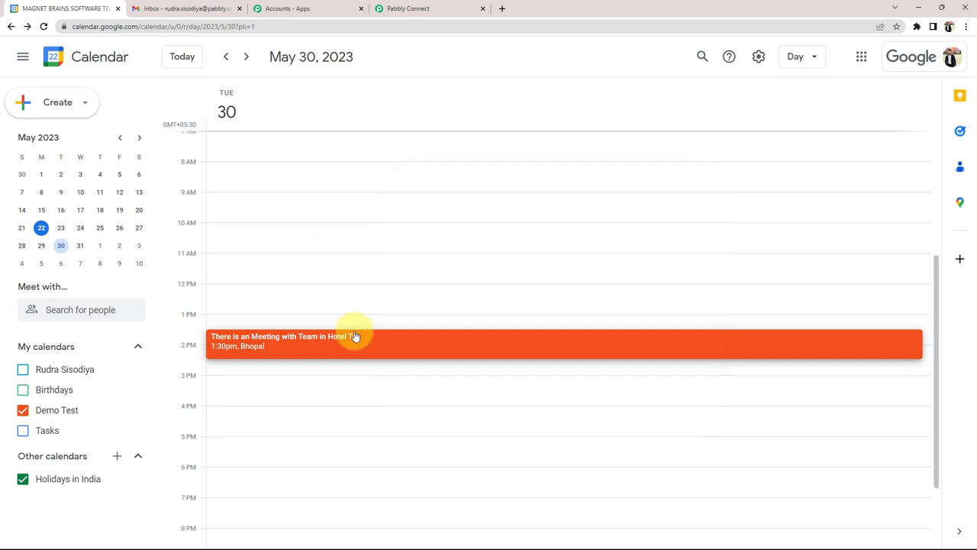
Switch back to Pabbly Connect and save the Google Calendar trigger while sending a test request
{"action": "left_click", "coordinate": [428, 8]}
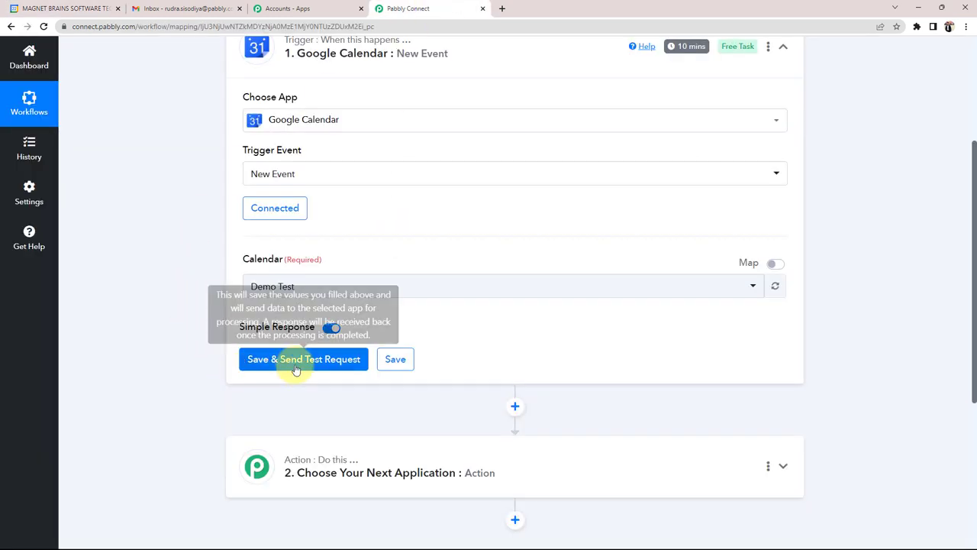
{"action": "left_click", "coordinate": [257, 354]}
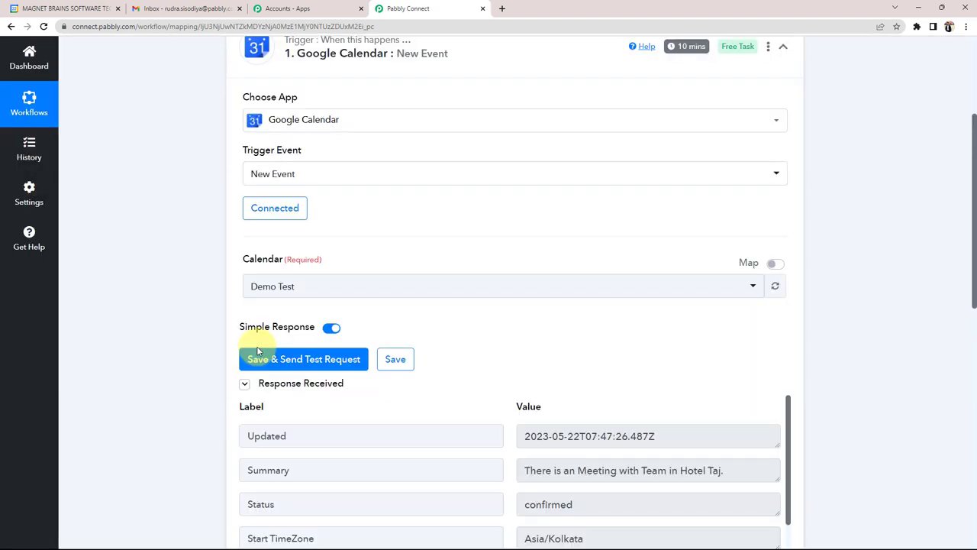
{"action": "scroll", "coordinate": [137, 421], "scroll_direction": "down", "scroll_amount": 3}
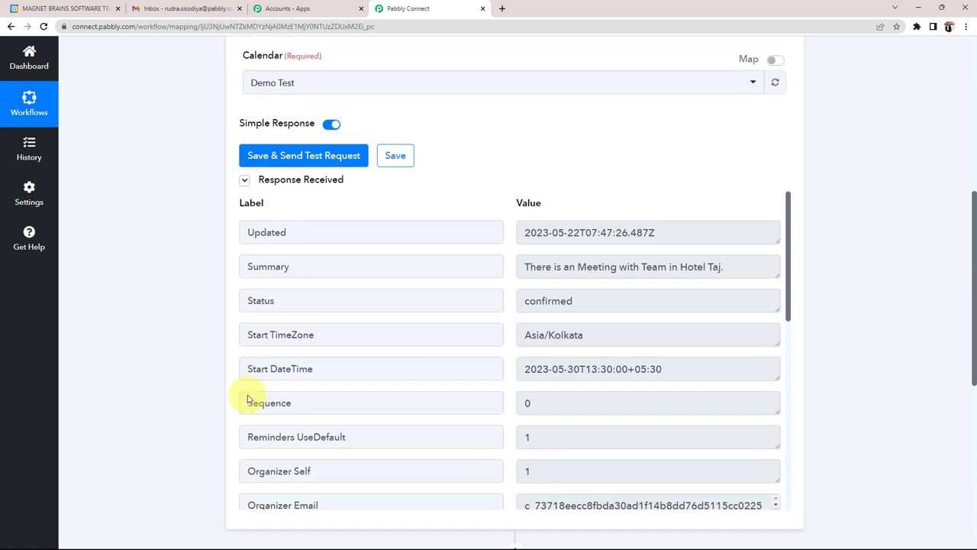
Examine the trigger response's status, summary, start and end date-times, location and description, plus the trigger's polling interval
{"action": "left_click", "coordinate": [589, 304]}
{"action": "key", "text": "ctrl+a"}
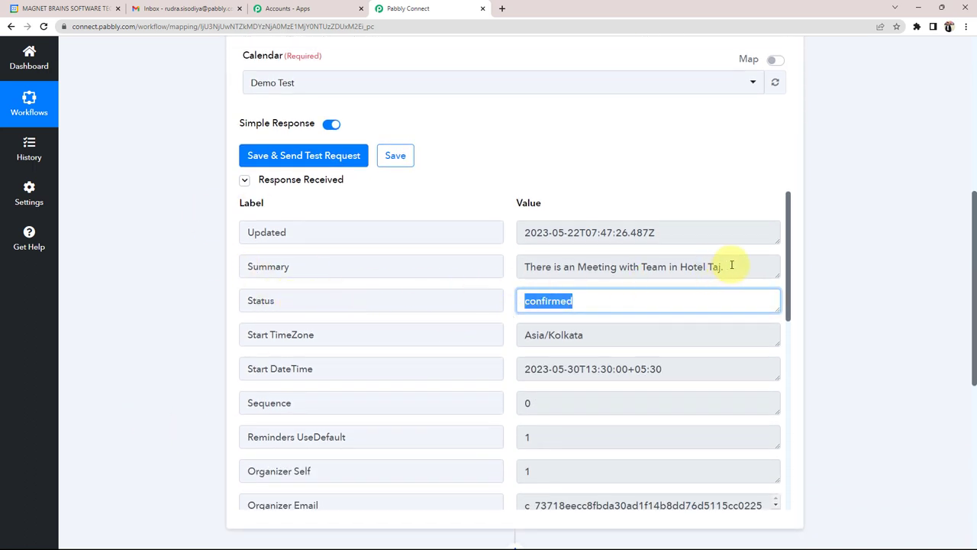
{"action": "left_click_drag", "start_coordinate": [731, 265], "coordinate": [523, 267]}
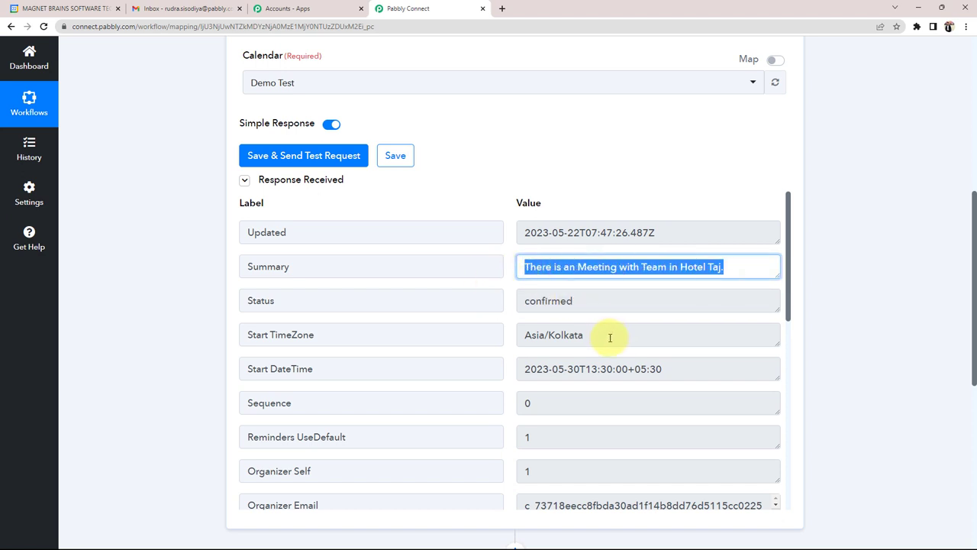
{"action": "scroll", "coordinate": [610, 337], "scroll_direction": "down", "scroll_amount": 1}
{"action": "left_click_drag", "start_coordinate": [699, 315], "coordinate": [523, 320]}
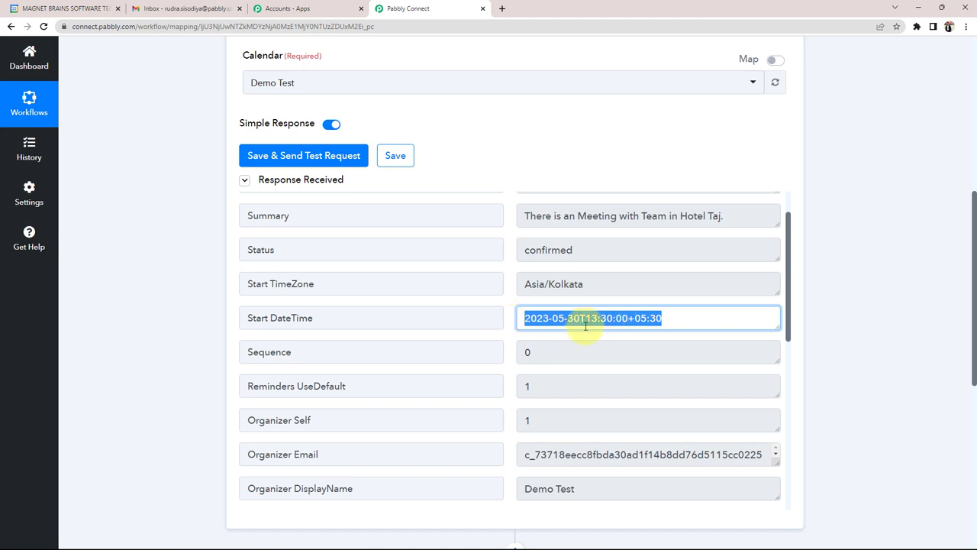
{"action": "scroll", "coordinate": [580, 329], "scroll_direction": "down", "scroll_amount": 3}
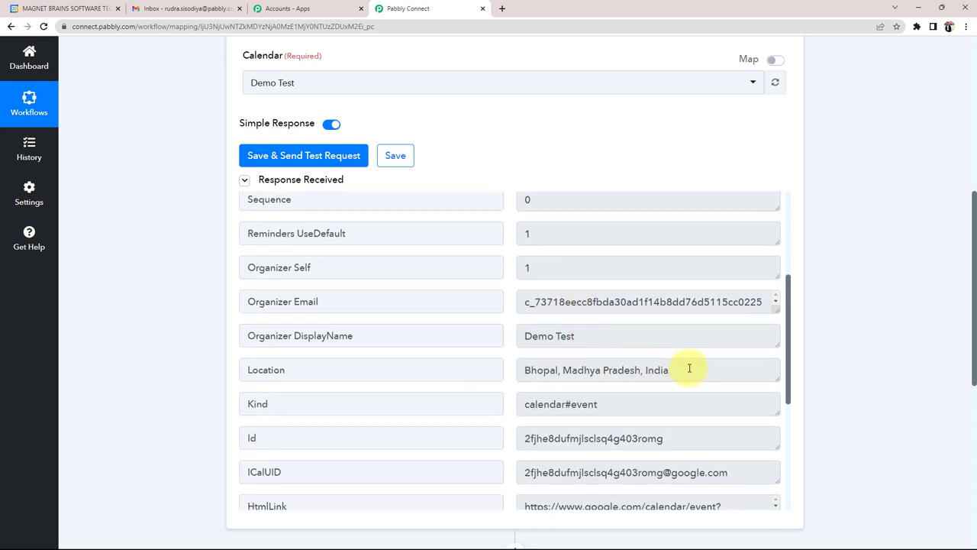
{"action": "left_click_drag", "start_coordinate": [690, 369], "coordinate": [496, 372]}
{"action": "scroll", "coordinate": [583, 380], "scroll_direction": "down", "scroll_amount": 3}
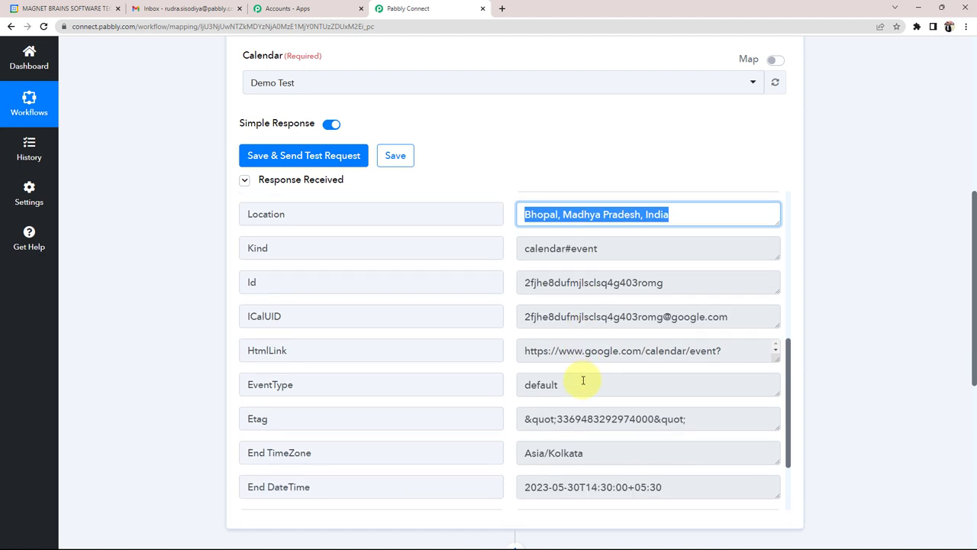
{"action": "scroll", "coordinate": [535, 397], "scroll_direction": "down", "scroll_amount": 1}
{"action": "left_click_drag", "start_coordinate": [692, 432], "coordinate": [521, 439]}
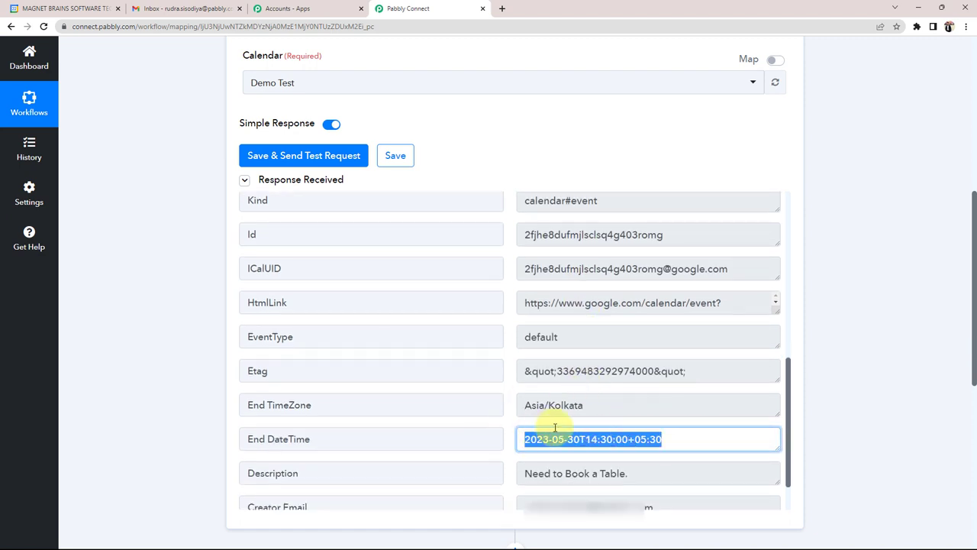
{"action": "scroll", "coordinate": [649, 439], "scroll_direction": "down", "scroll_amount": 1}
{"action": "left_click_drag", "start_coordinate": [632, 422], "coordinate": [505, 429]}
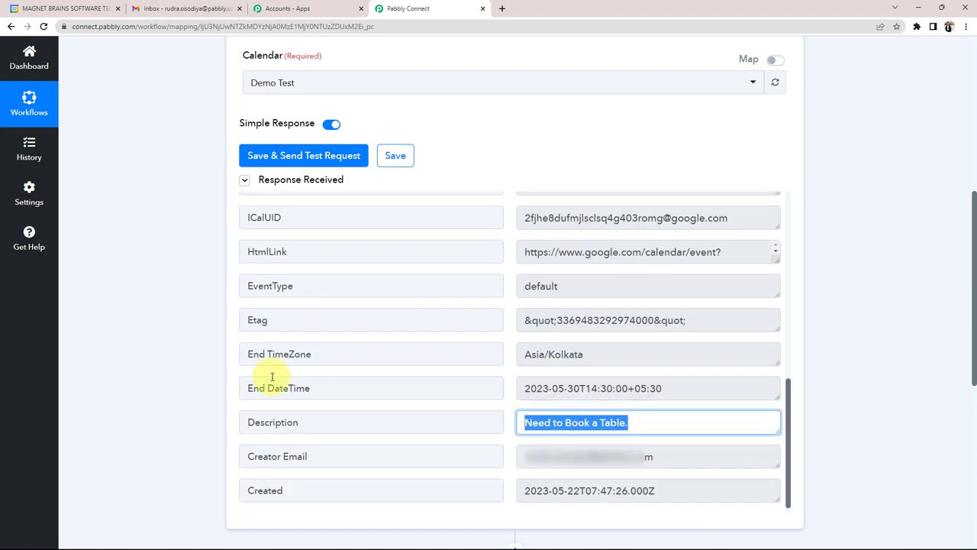
{"action": "scroll", "coordinate": [142, 357], "scroll_direction": "up", "scroll_amount": 5}
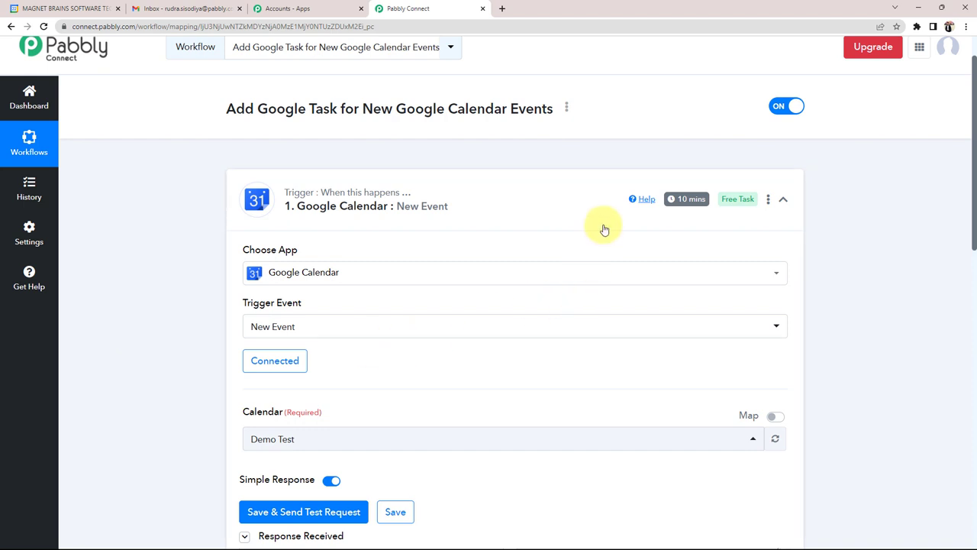
{"action": "mouse_move", "coordinate": [691, 206]}
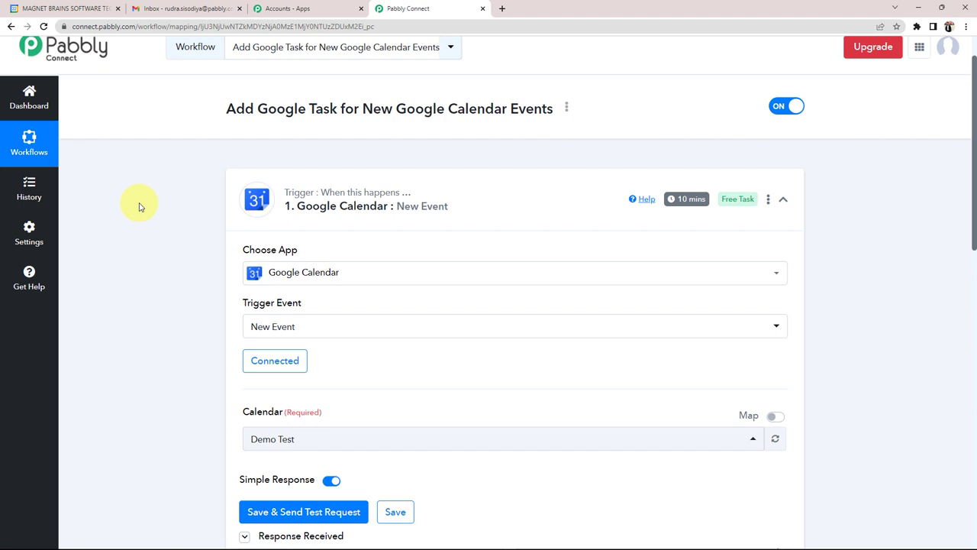
Set the workflow's action application to Google Tasks with Create Task as the action event
{"action": "scroll", "coordinate": [140, 207], "scroll_direction": "down", "scroll_amount": 10}
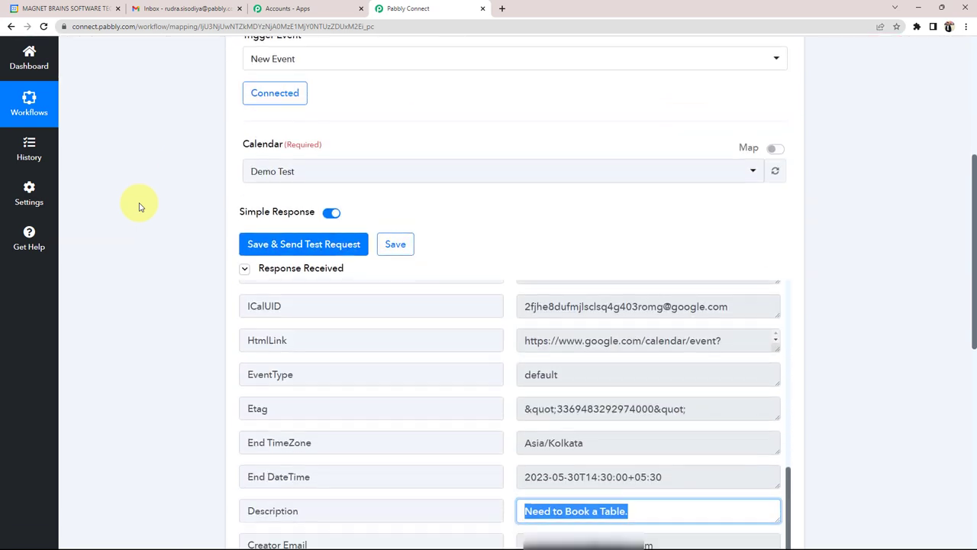
{"action": "left_click", "coordinate": [421, 221]}
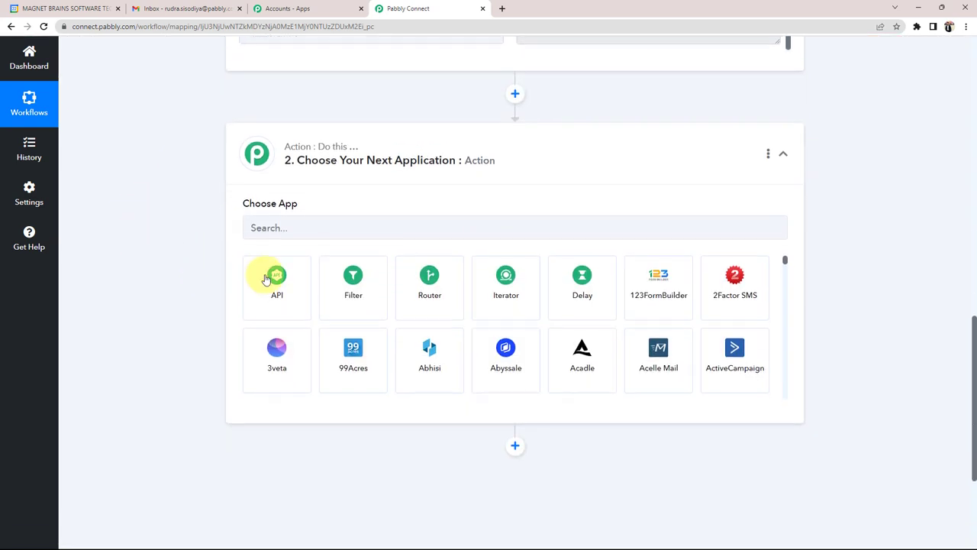
{"action": "left_click", "coordinate": [291, 227]}
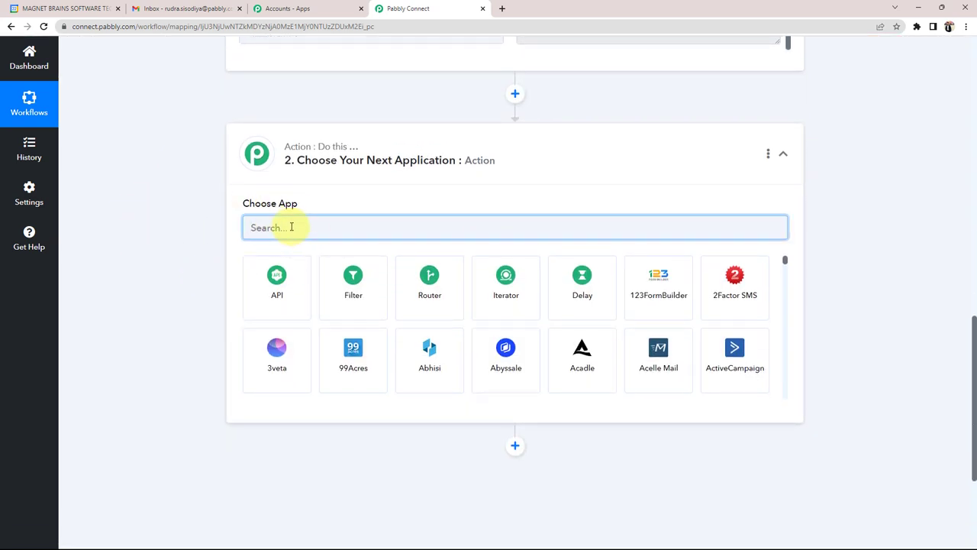
{"action": "type", "text": "google"}
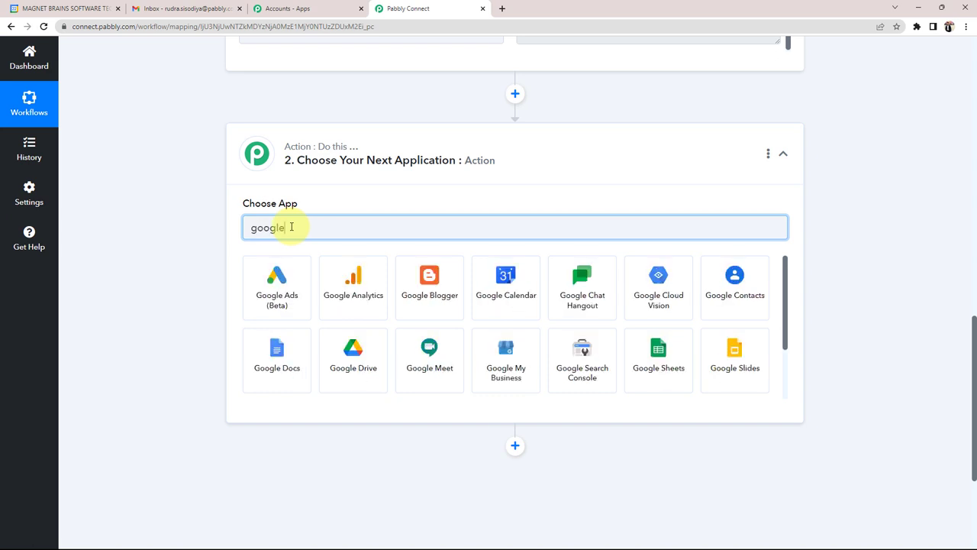
{"action": "type", "text": " tas"}
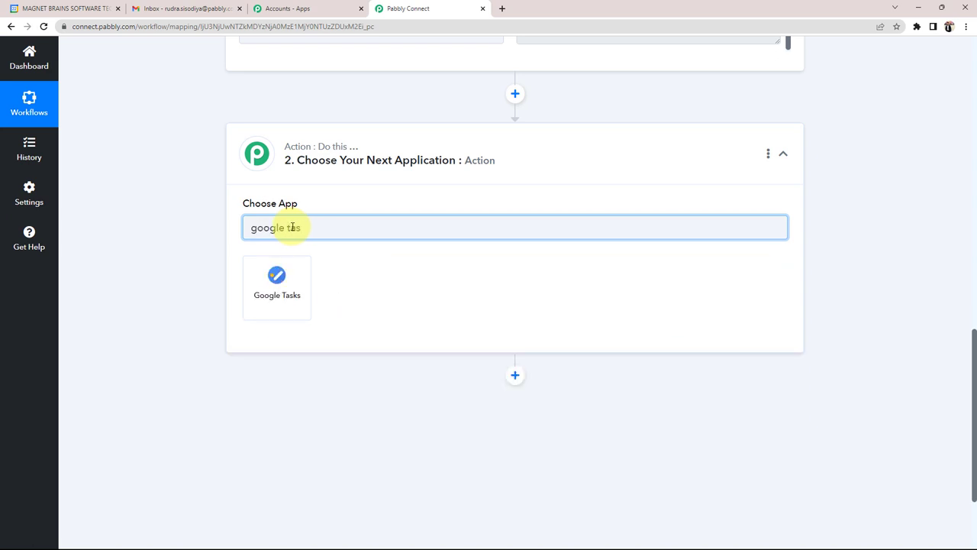
{"action": "left_click", "coordinate": [248, 304]}
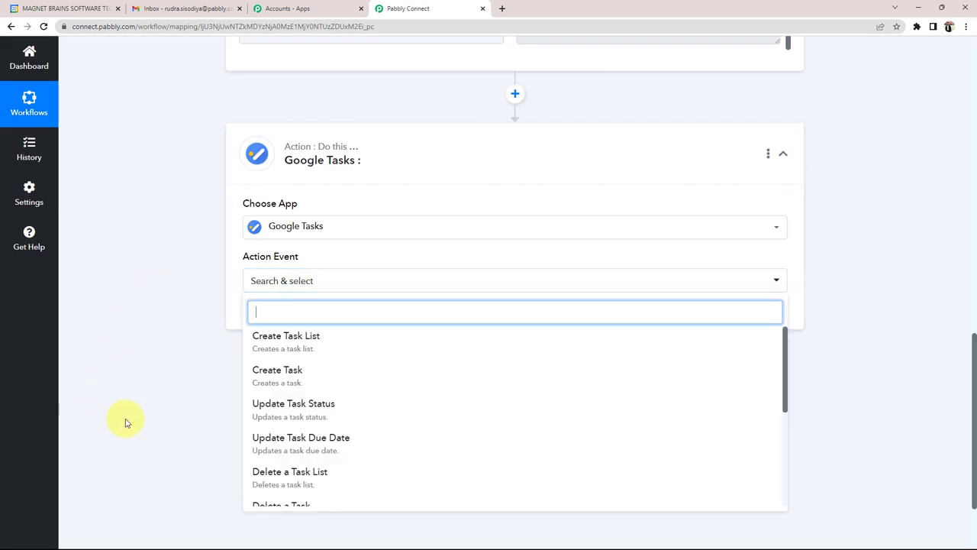
{"action": "left_click", "coordinate": [274, 378]}
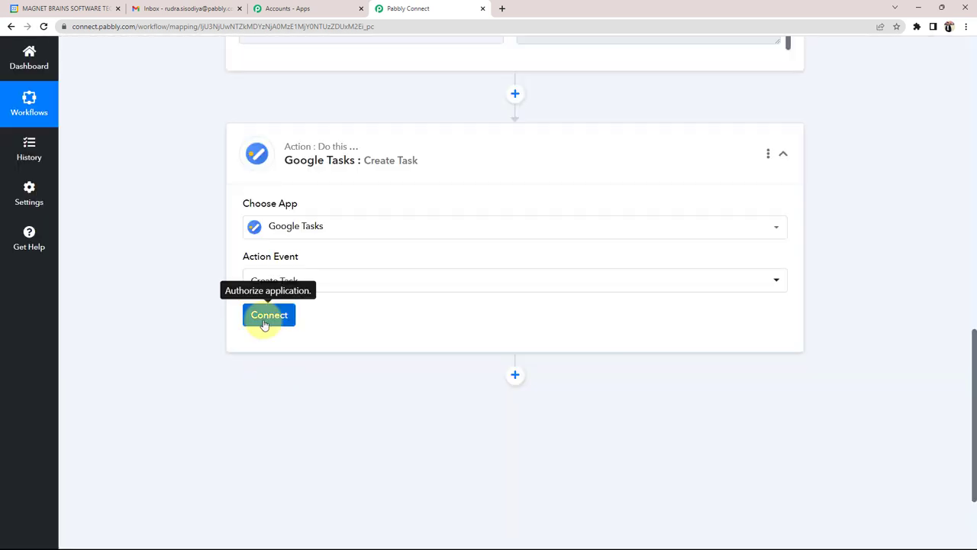
Connect the action to Google Tasks through a new connection, signing in with Google and allowing Pabbly Connect access to the tasks
{"action": "left_click", "coordinate": [264, 323]}
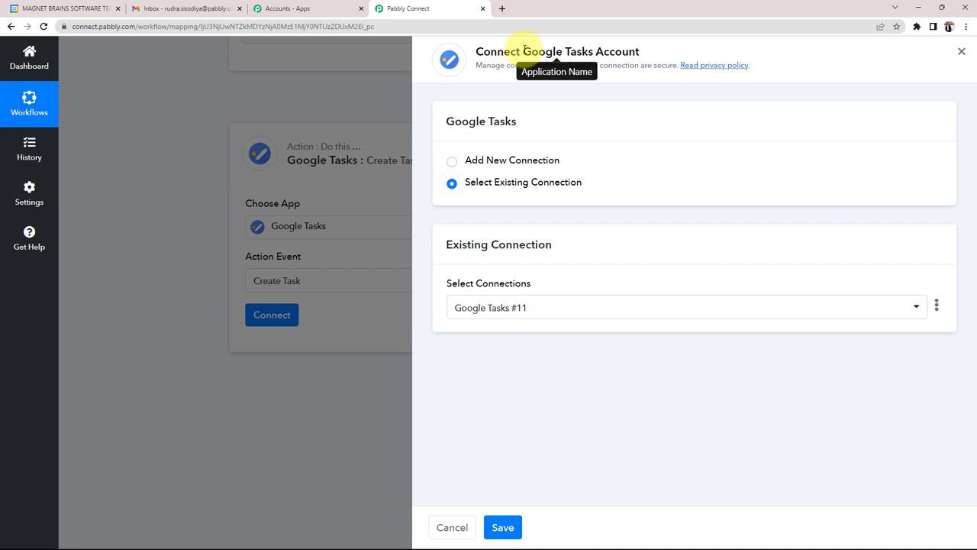
{"action": "left_click_drag", "start_coordinate": [523, 51], "coordinate": [682, 50]}
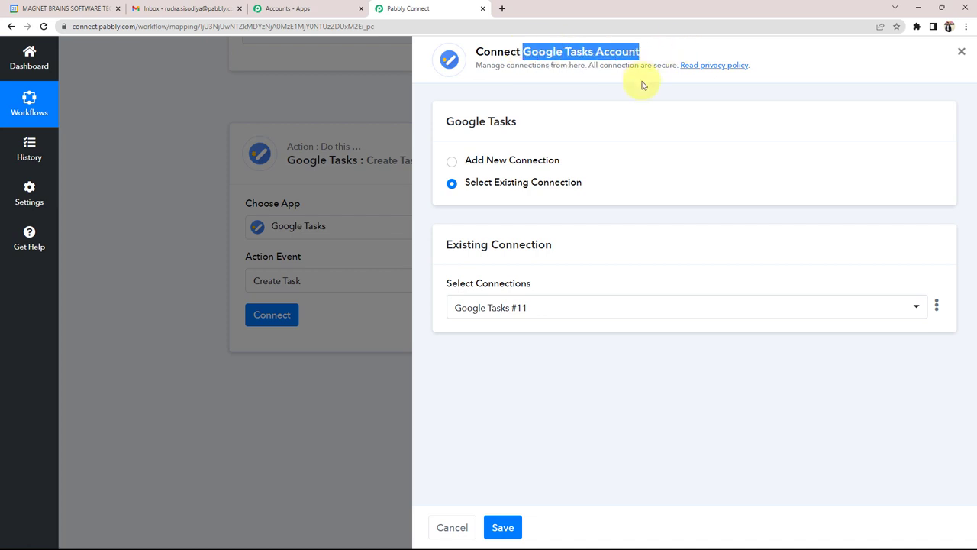
{"action": "left_click", "coordinate": [452, 161]}
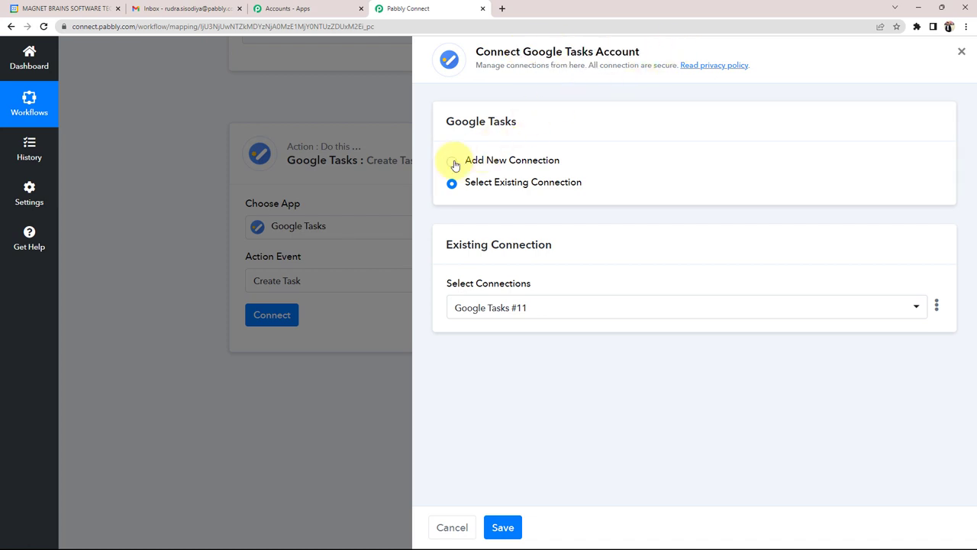
{"action": "left_click", "coordinate": [517, 309]}
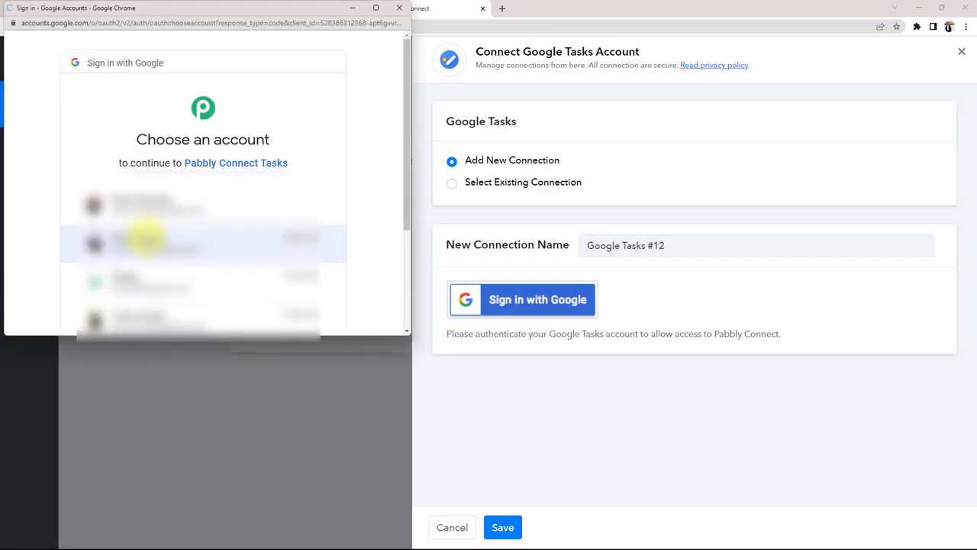
{"action": "left_click", "coordinate": [190, 229]}
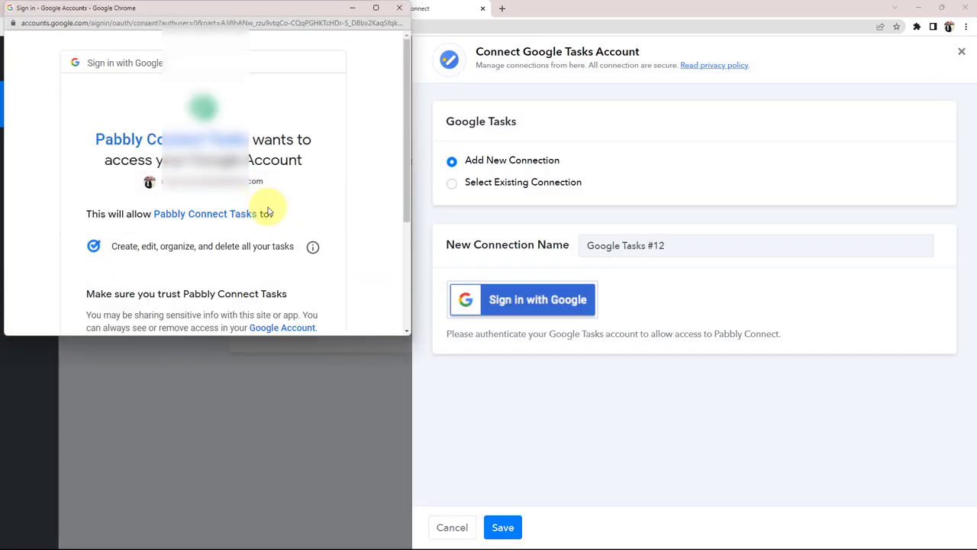
{"action": "scroll", "coordinate": [264, 222], "scroll_direction": "down", "scroll_amount": 3}
{"action": "left_click", "coordinate": [267, 299]}
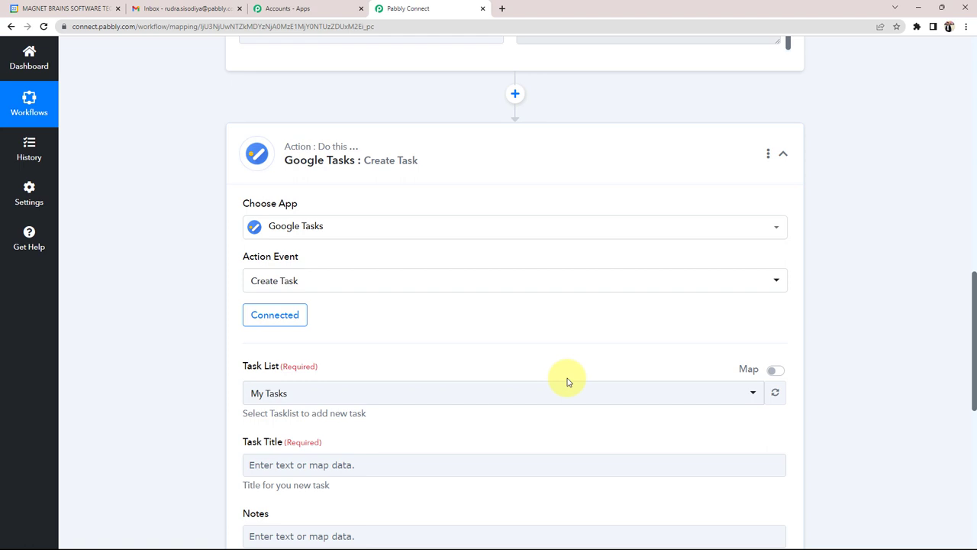
Review the Create Task fields, with My Tasks as the task list, and check the available lists in Gmail's Tasks
{"action": "scroll", "coordinate": [534, 367], "scroll_direction": "down", "scroll_amount": 2}
{"action": "scroll", "coordinate": [114, 345], "scroll_direction": "down", "scroll_amount": 2}
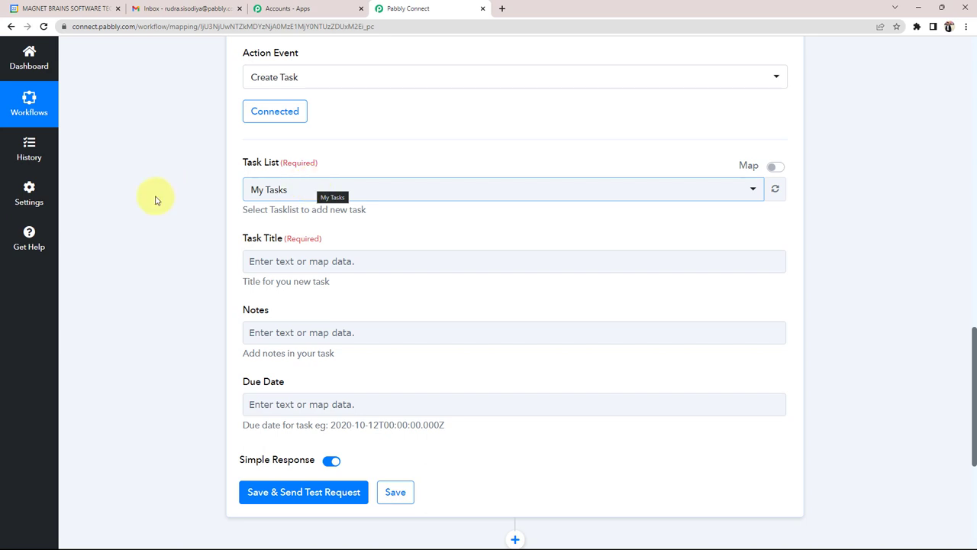
{"action": "left_click", "coordinate": [172, 8]}
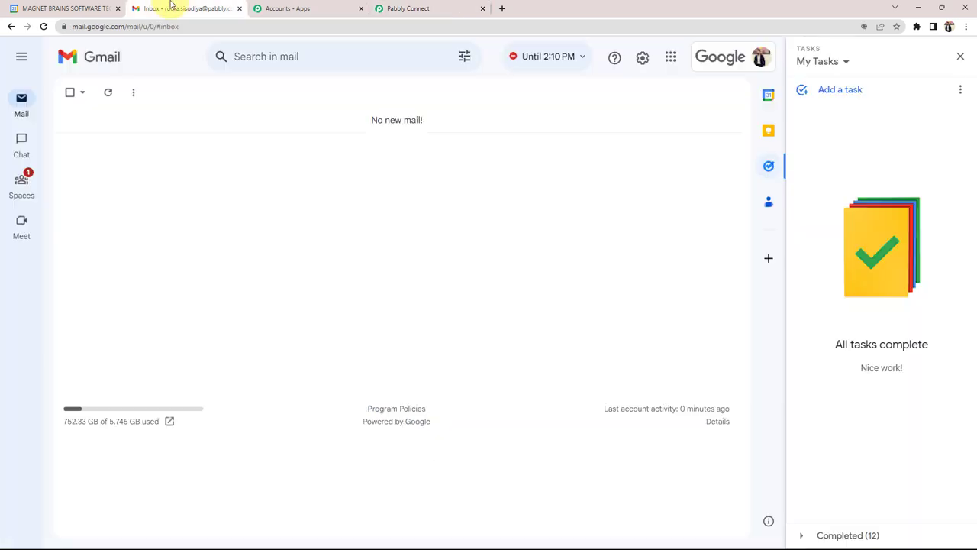
{"action": "left_click", "coordinate": [821, 61]}
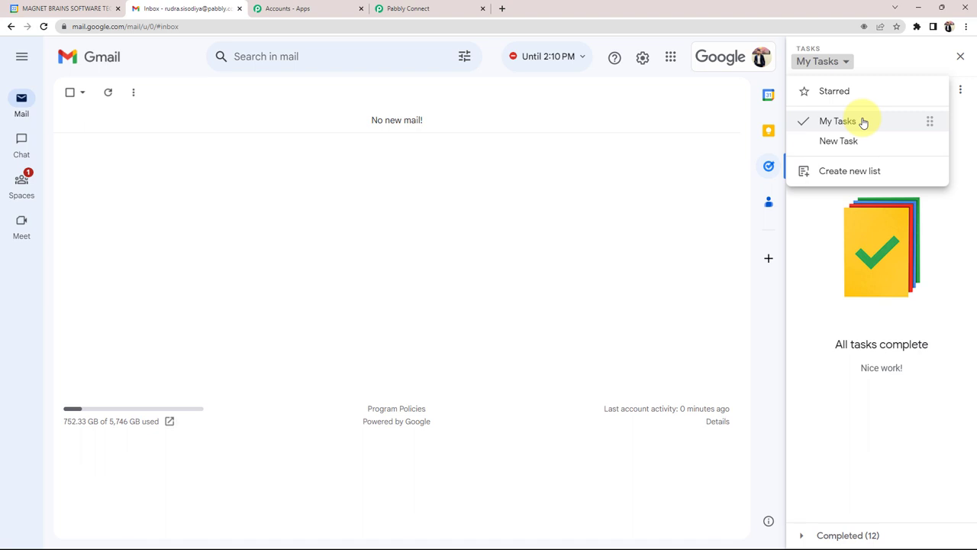
Select the My Tasks list in Gmail's Tasks, then switch back to Pabbly Connect and choose My Tasks as the action's task list
{"action": "left_click", "coordinate": [836, 124]}
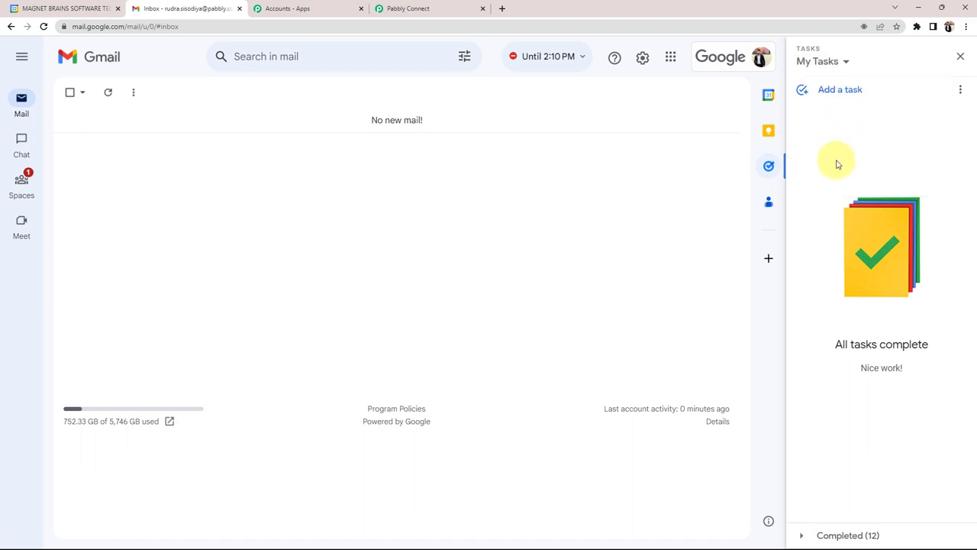
{"action": "left_click", "coordinate": [427, 8]}
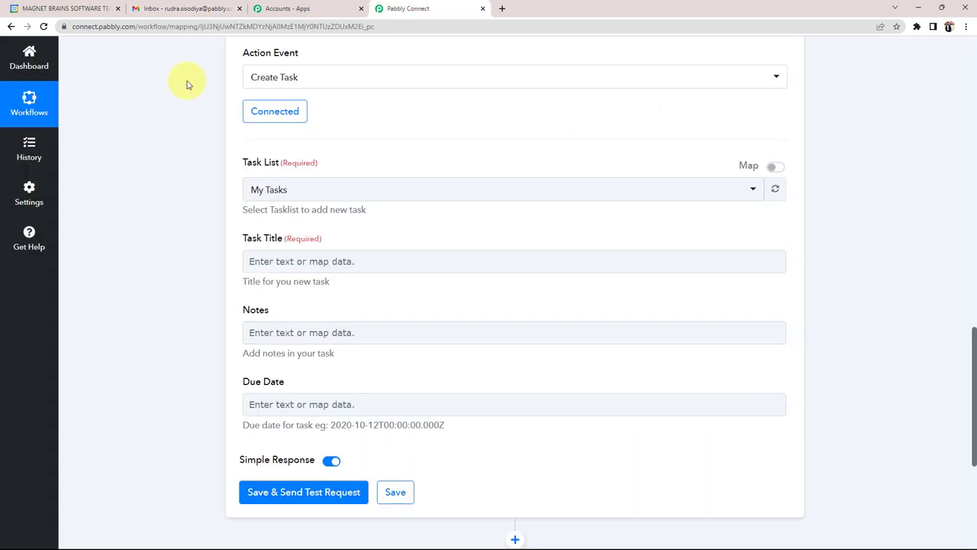
{"action": "left_click", "coordinate": [260, 191]}
{"action": "left_click", "coordinate": [257, 244]}
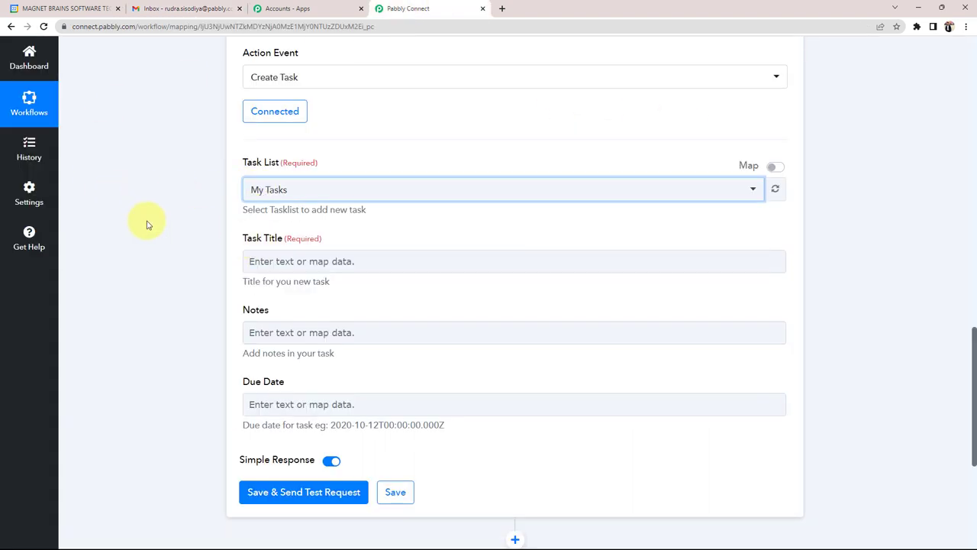
Examine the empty Task Title, Notes and Due Date fields and the matching trigger response data, including the event's description
{"action": "scroll", "coordinate": [268, 218], "scroll_direction": "down", "scroll_amount": 2}
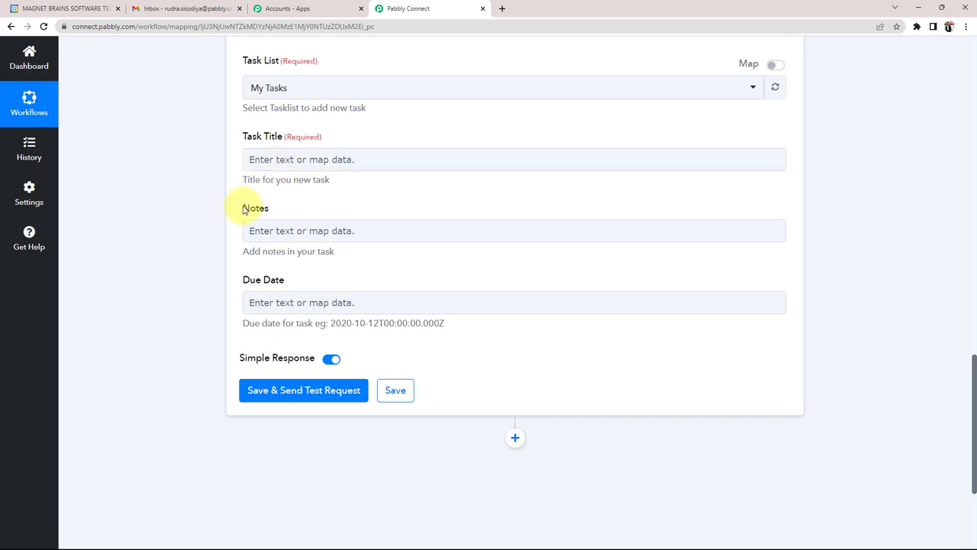
{"action": "double_click", "coordinate": [251, 279]}
{"action": "left_click", "coordinate": [186, 246]}
{"action": "scroll", "coordinate": [247, 290], "scroll_direction": "up", "scroll_amount": 1}
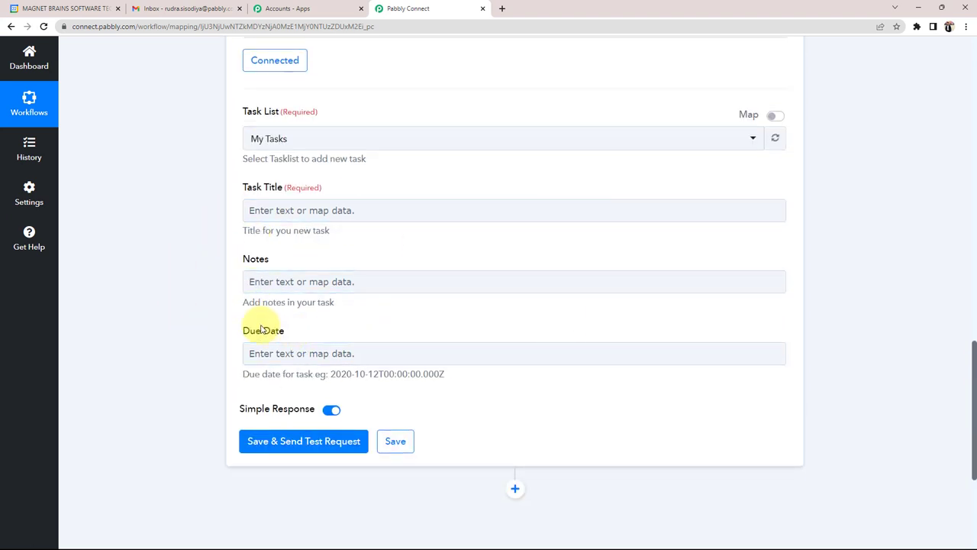
{"action": "scroll", "coordinate": [261, 329], "scroll_direction": "up", "scroll_amount": 3}
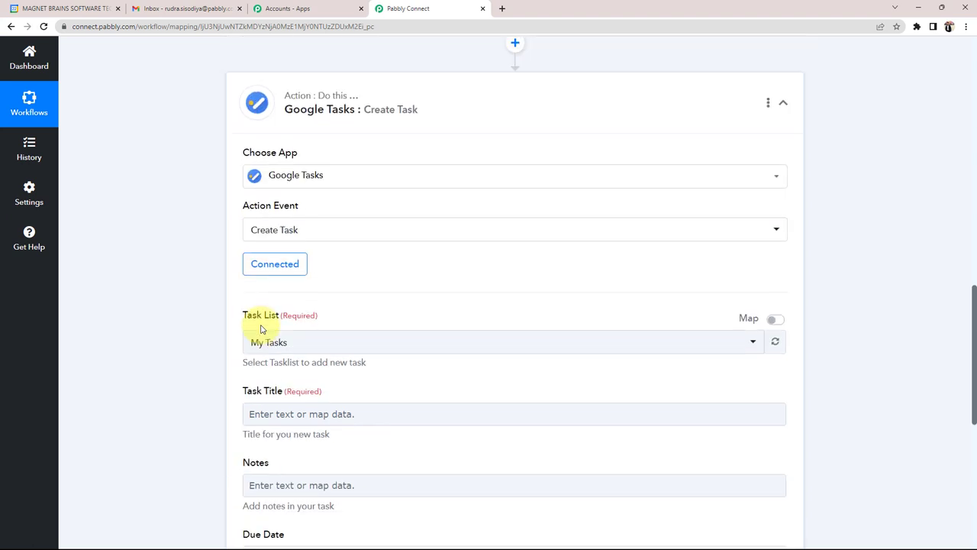
{"action": "scroll", "coordinate": [426, 253], "scroll_direction": "up", "scroll_amount": 3}
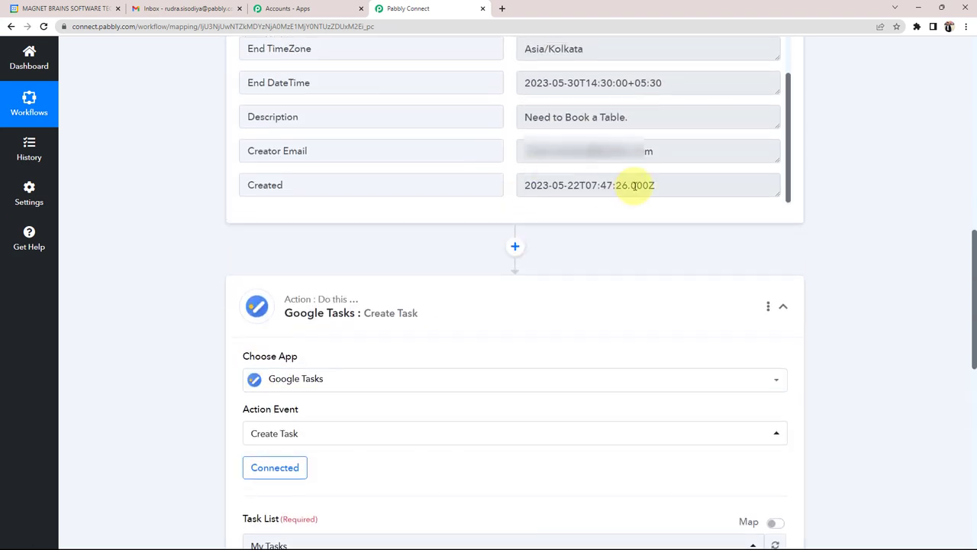
{"action": "scroll", "coordinate": [648, 183], "scroll_direction": "up", "scroll_amount": 2}
{"action": "scroll", "coordinate": [641, 134], "scroll_direction": "down", "scroll_amount": 2}
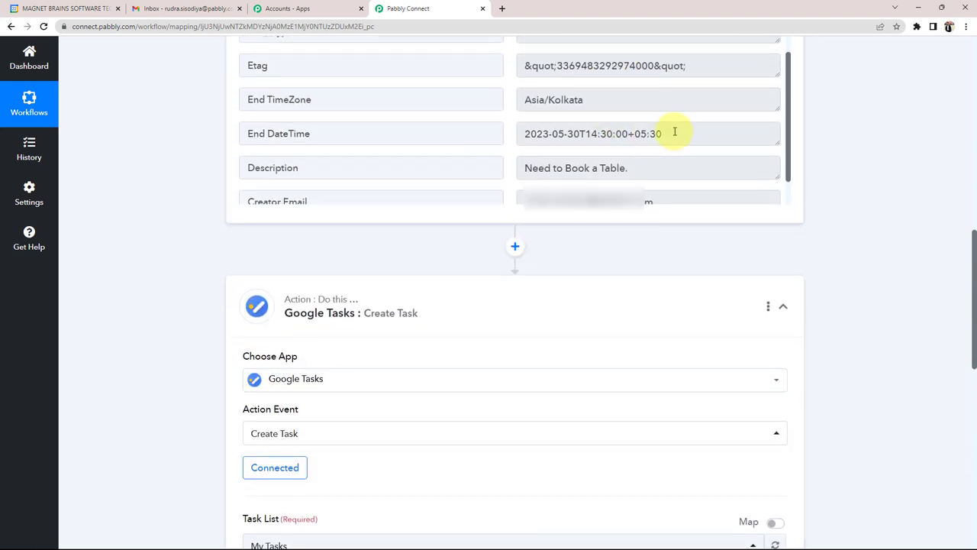
{"action": "left_click_drag", "start_coordinate": [672, 167], "coordinate": [456, 158]}
{"action": "scroll", "coordinate": [164, 220], "scroll_direction": "down", "scroll_amount": 7}
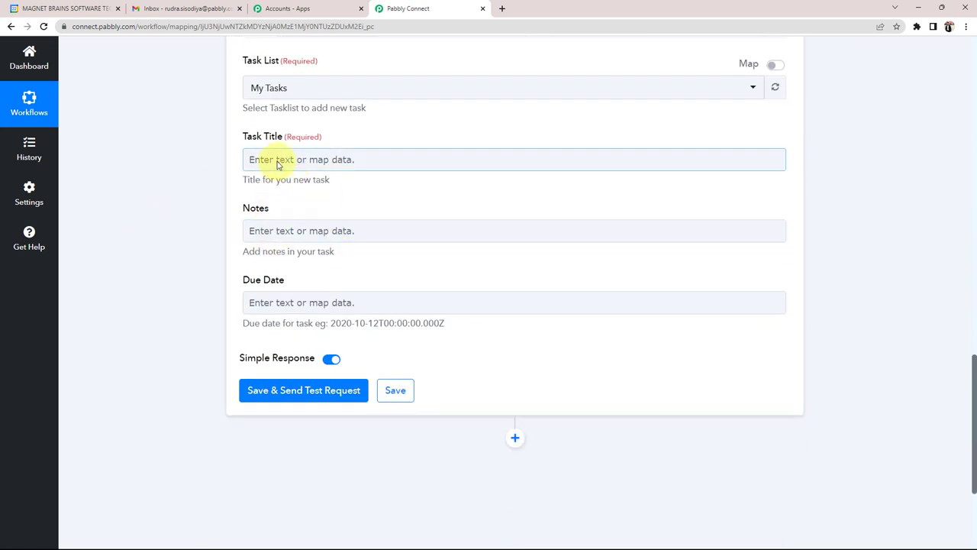
{"action": "scroll", "coordinate": [222, 293], "scroll_direction": "up", "scroll_amount": 1}
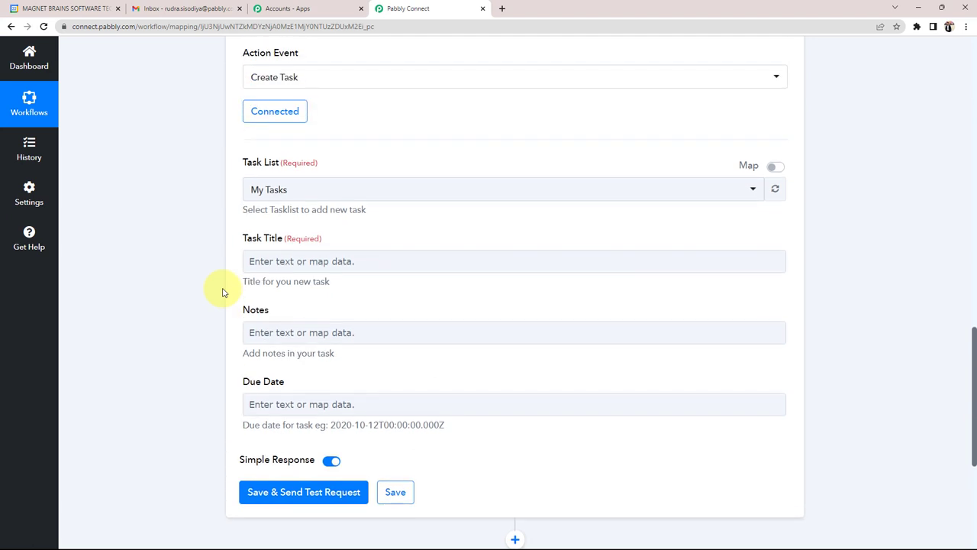
Map the Task Title to the Summary value from the Google Calendar New Event trigger
{"action": "left_click", "coordinate": [280, 261]}
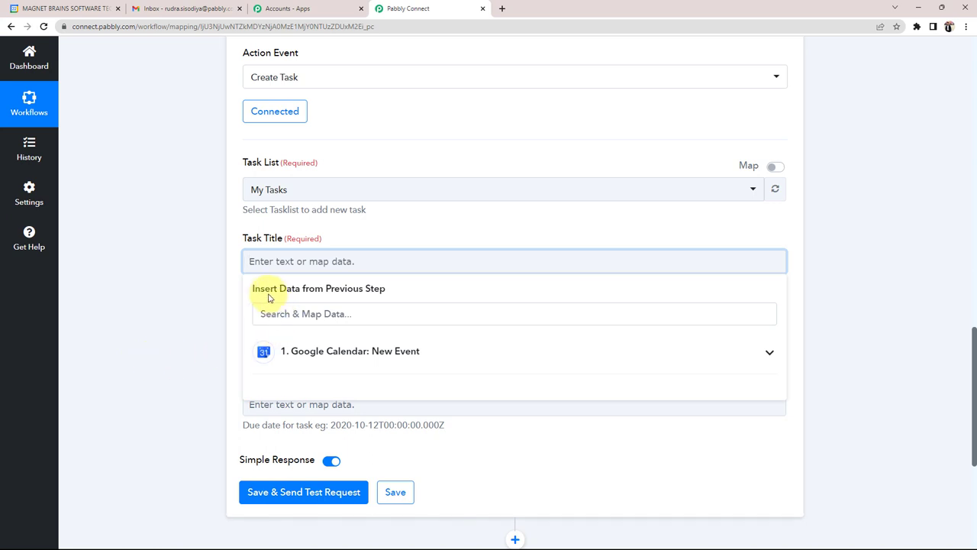
{"action": "left_click", "coordinate": [769, 352]}
{"action": "scroll", "coordinate": [87, 414], "scroll_direction": "down", "scroll_amount": 1}
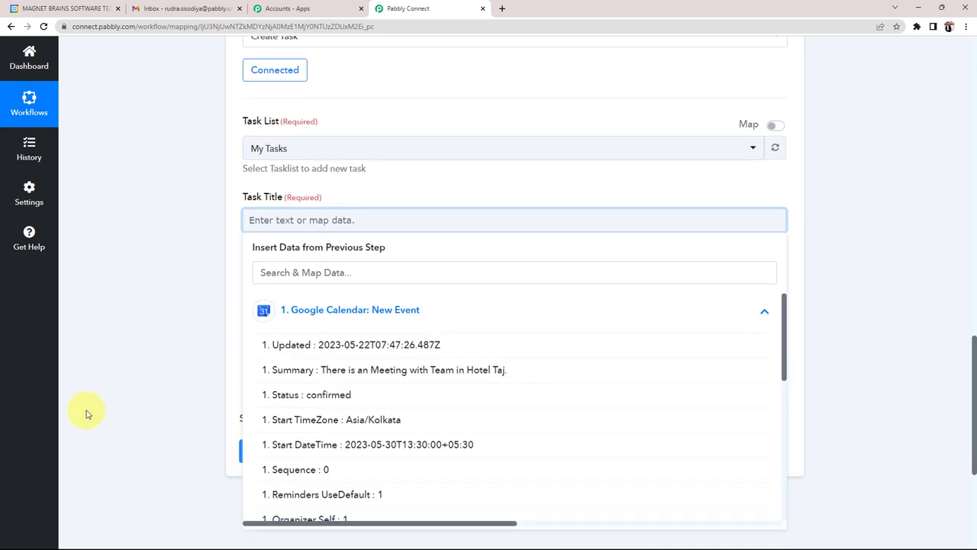
{"action": "scroll", "coordinate": [86, 413], "scroll_direction": "down", "scroll_amount": 1}
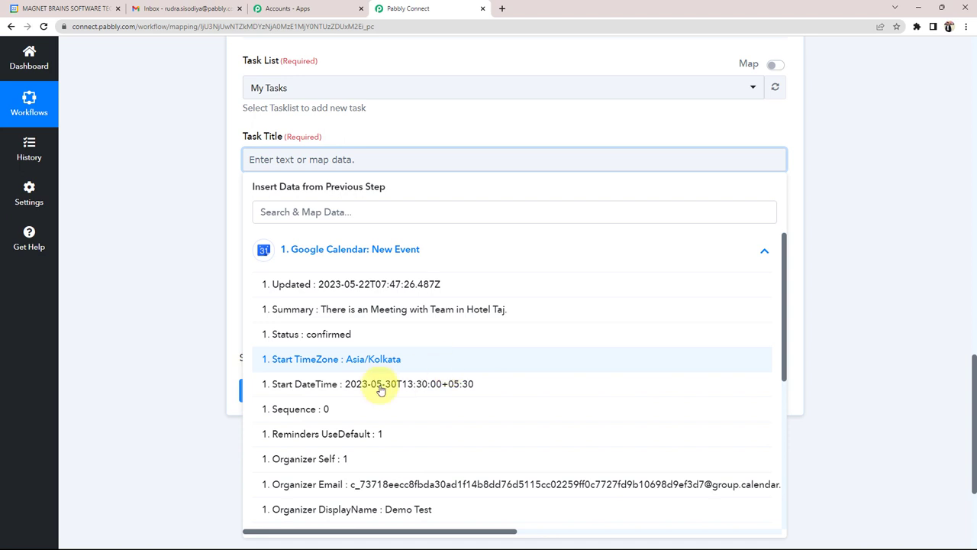
{"action": "scroll", "coordinate": [377, 393], "scroll_direction": "down", "scroll_amount": 1}
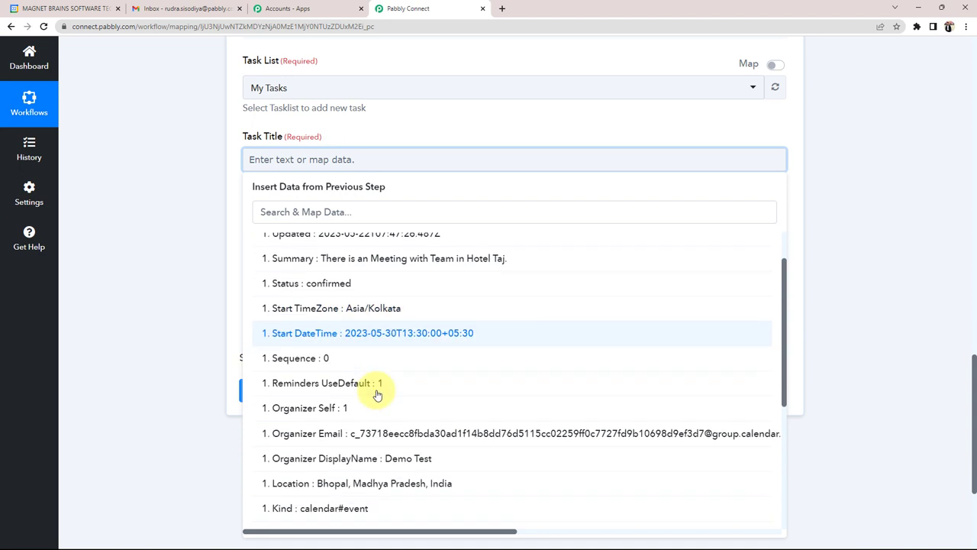
{"action": "scroll", "coordinate": [377, 392], "scroll_direction": "up", "scroll_amount": 1}
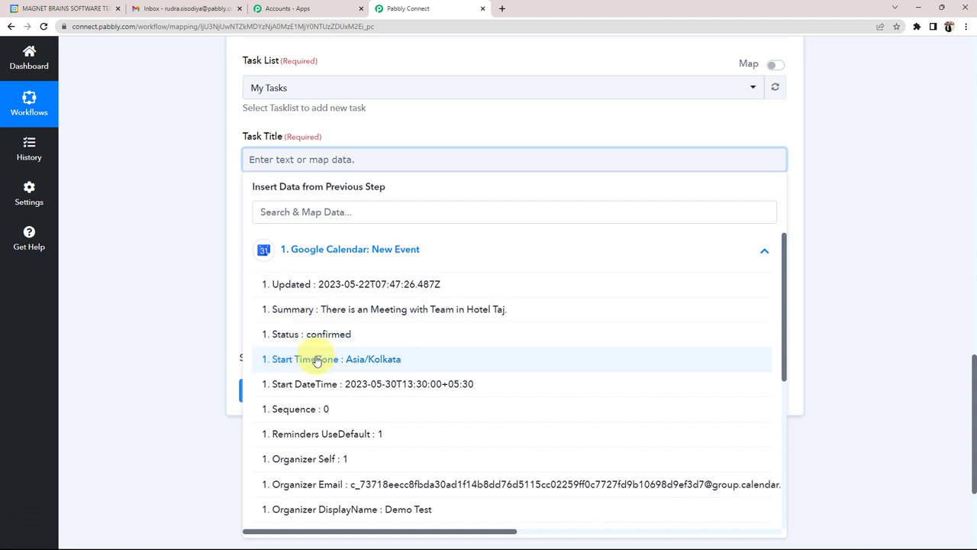
{"action": "scroll", "coordinate": [375, 432], "scroll_direction": "down", "scroll_amount": 1}
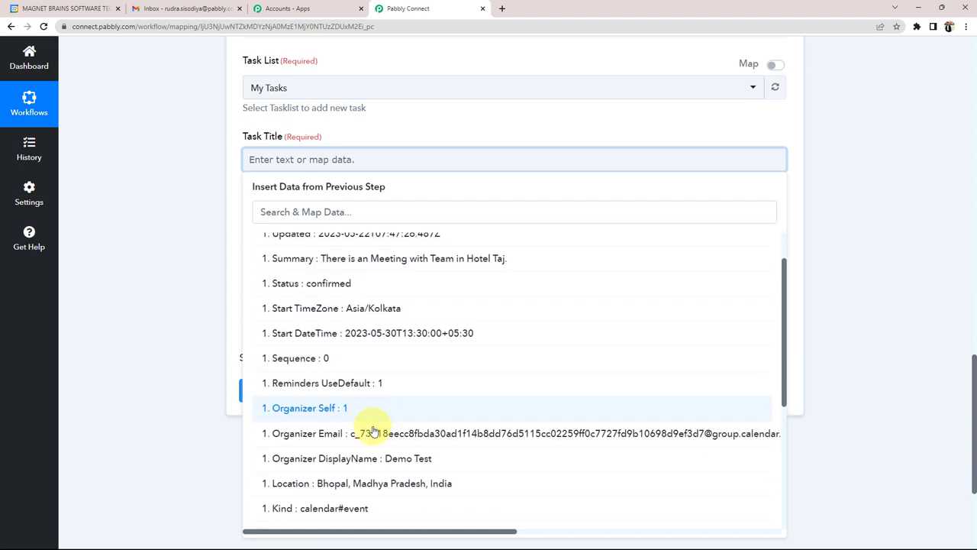
{"action": "scroll", "coordinate": [374, 473], "scroll_direction": "down", "scroll_amount": 5}
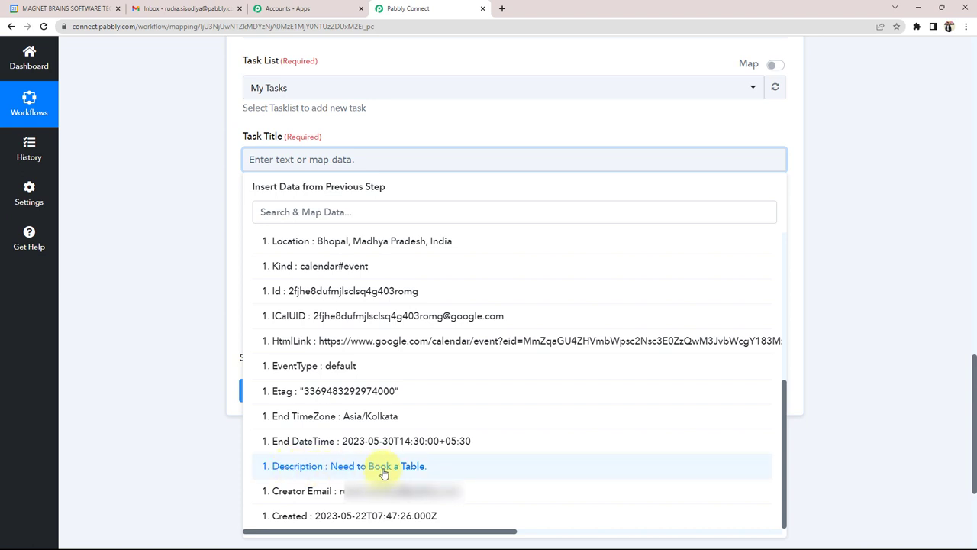
{"action": "scroll", "coordinate": [382, 473], "scroll_direction": "up", "scroll_amount": 8}
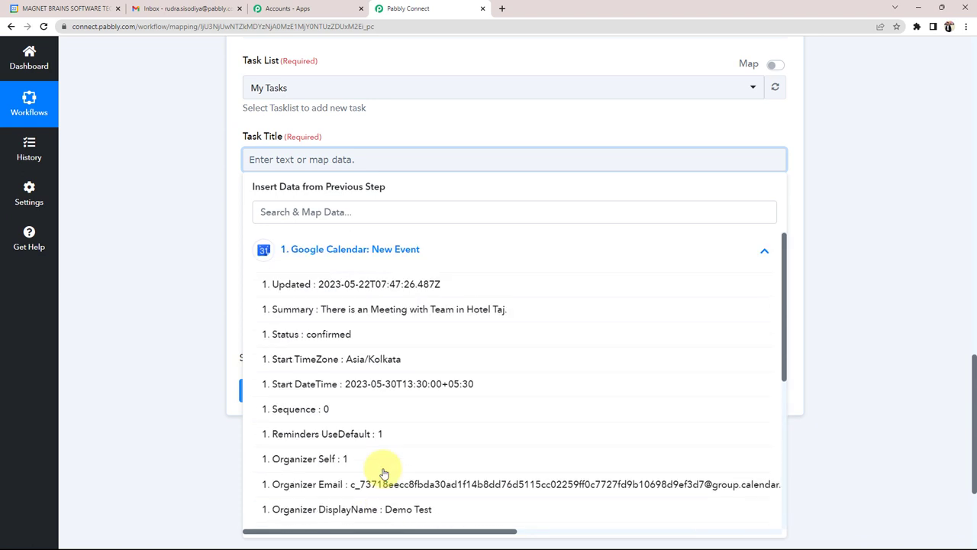
{"action": "scroll", "coordinate": [138, 356], "scroll_direction": "up", "scroll_amount": 2}
{"action": "scroll", "coordinate": [500, 433], "scroll_direction": "down", "scroll_amount": 1}
{"action": "scroll", "coordinate": [152, 404], "scroll_direction": "down", "scroll_amount": 1}
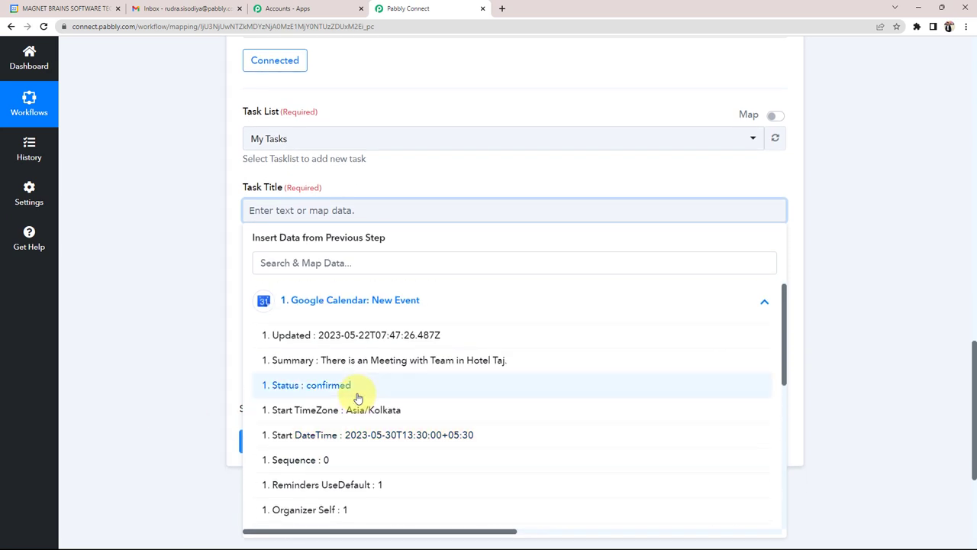
{"action": "left_click", "coordinate": [336, 360]}
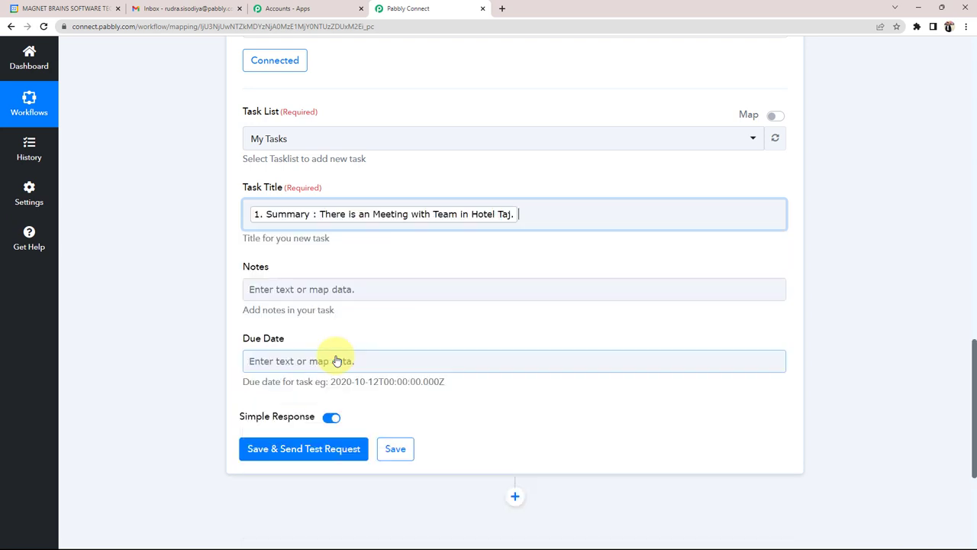
{"action": "left_click", "coordinate": [284, 236]}
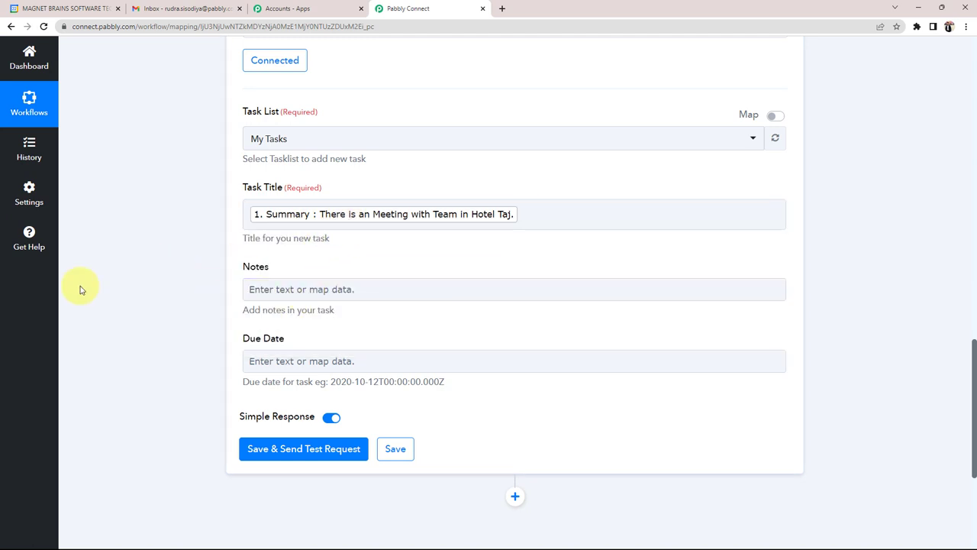
Map the task's Notes to the Description value from the Google Calendar New Event trigger
{"action": "scroll", "coordinate": [286, 236], "scroll_direction": "down", "scroll_amount": 1}
{"action": "left_click", "coordinate": [289, 238]}
{"action": "left_click", "coordinate": [319, 328]}
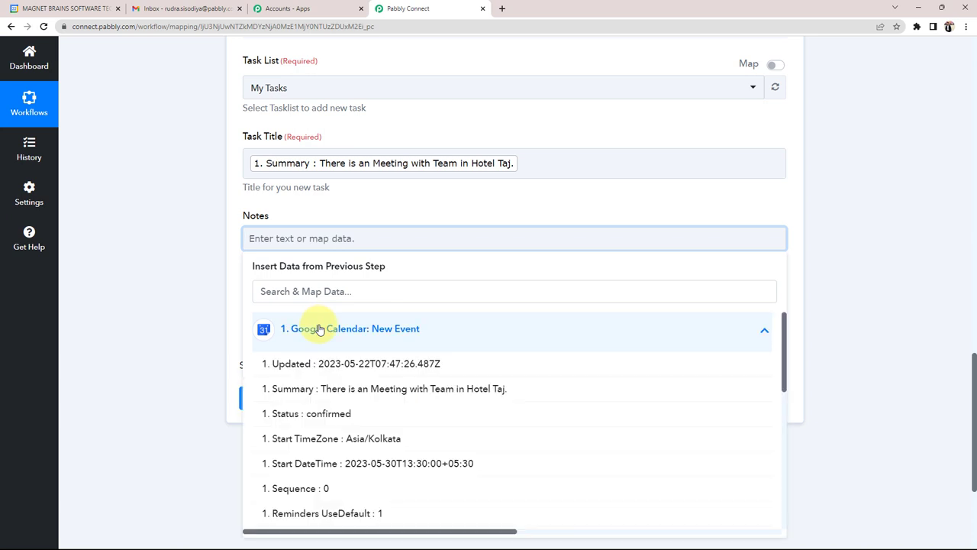
{"action": "scroll", "coordinate": [375, 412], "scroll_direction": "down", "scroll_amount": 5}
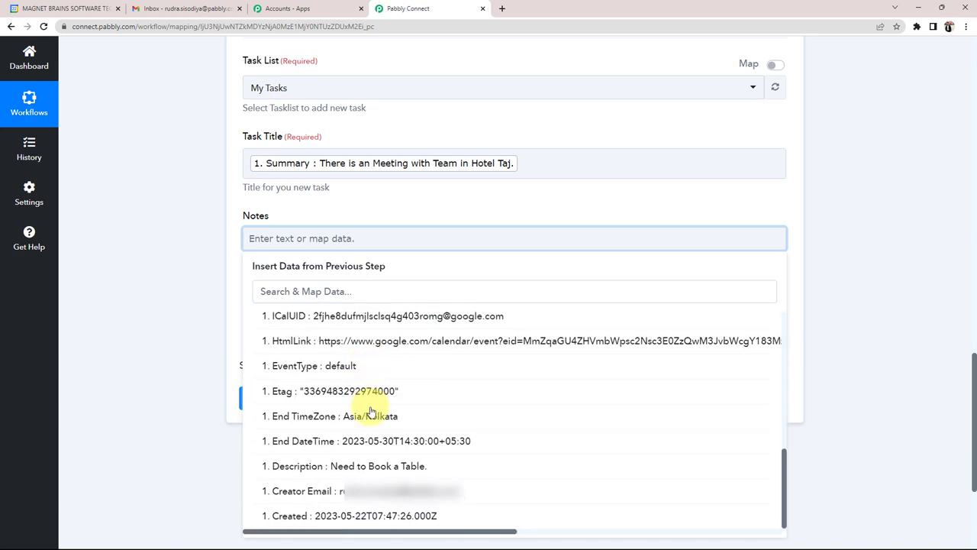
{"action": "left_click", "coordinate": [366, 467]}
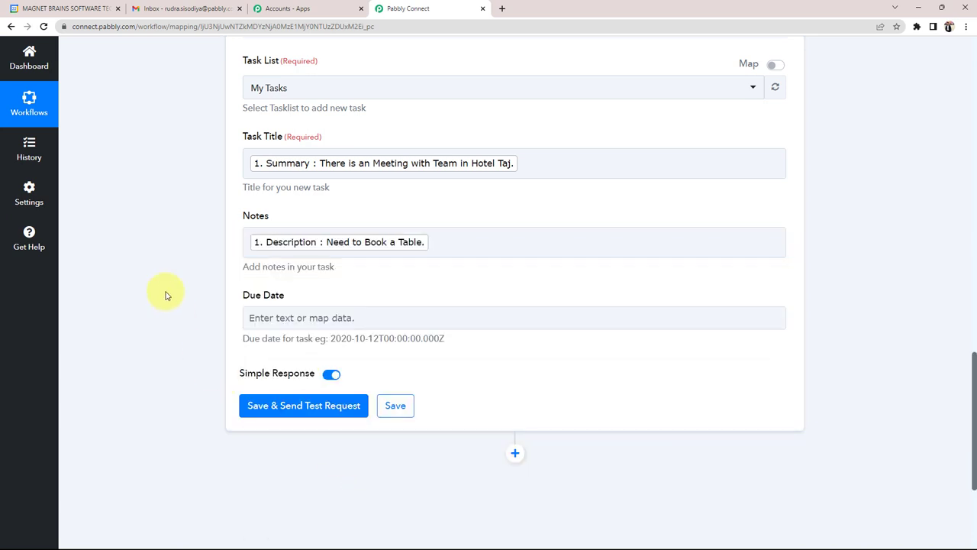
Map the task's Due Date to the Start DateTime value from the Google Calendar New Event trigger
{"action": "scroll", "coordinate": [165, 294], "scroll_direction": "down", "scroll_amount": 1}
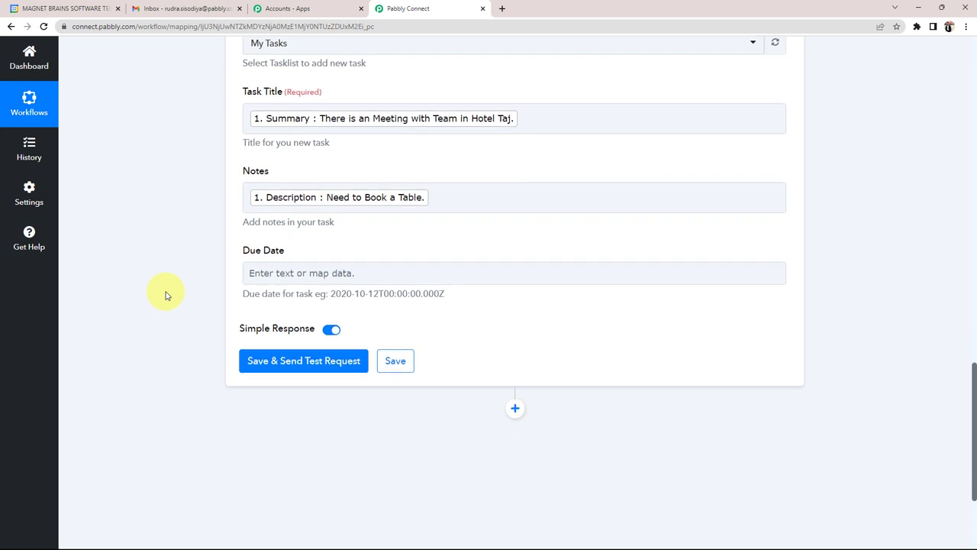
{"action": "left_click", "coordinate": [276, 267]}
{"action": "scroll", "coordinate": [151, 374], "scroll_direction": "down", "scroll_amount": 2}
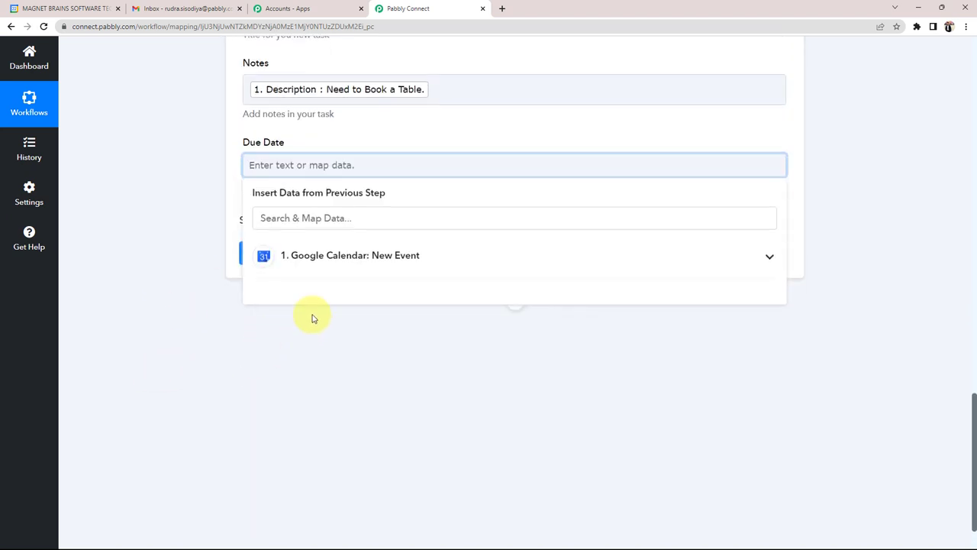
{"action": "left_click", "coordinate": [337, 261]}
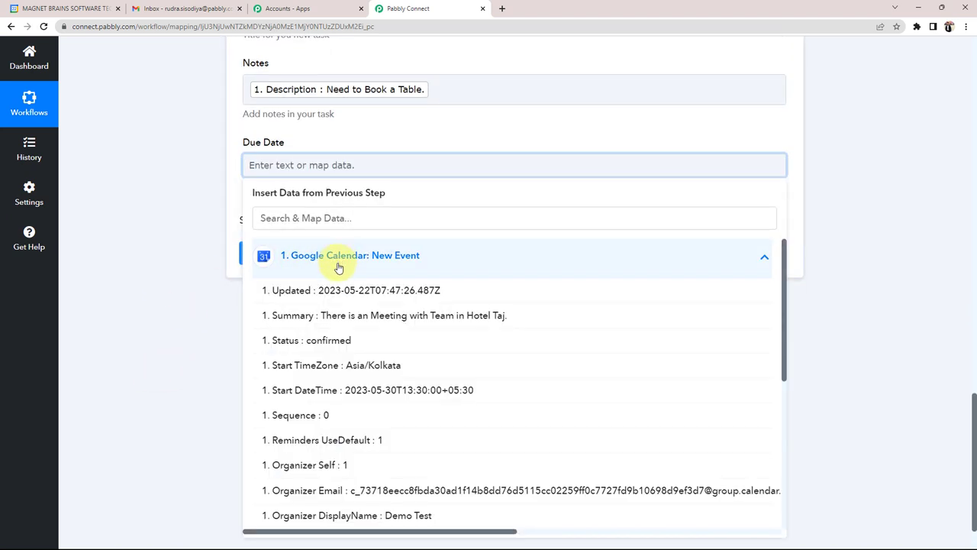
{"action": "scroll", "coordinate": [314, 346], "scroll_direction": "down", "scroll_amount": 1}
{"action": "scroll", "coordinate": [314, 346], "scroll_direction": "down", "scroll_amount": 5}
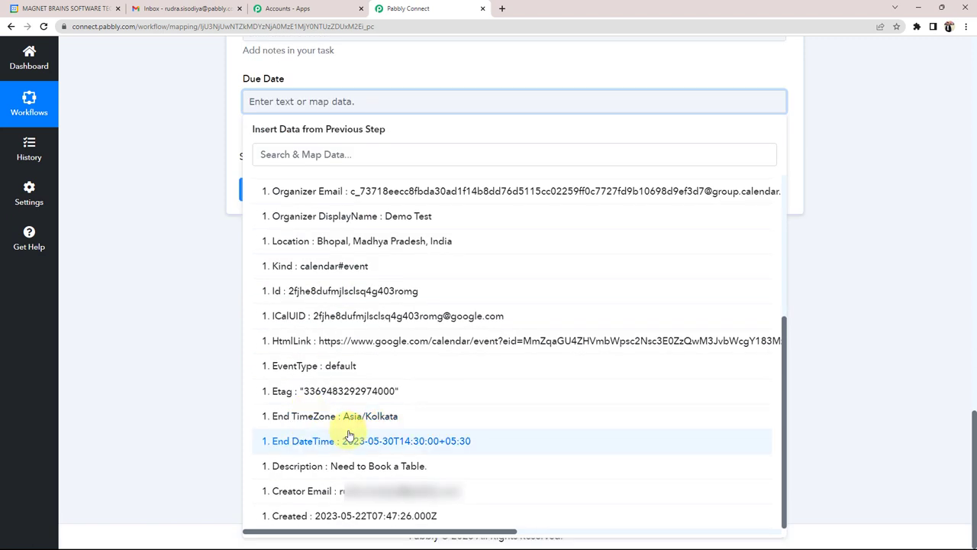
{"action": "scroll", "coordinate": [343, 426], "scroll_direction": "up", "scroll_amount": 1}
{"action": "scroll", "coordinate": [343, 421], "scroll_direction": "up", "scroll_amount": 3}
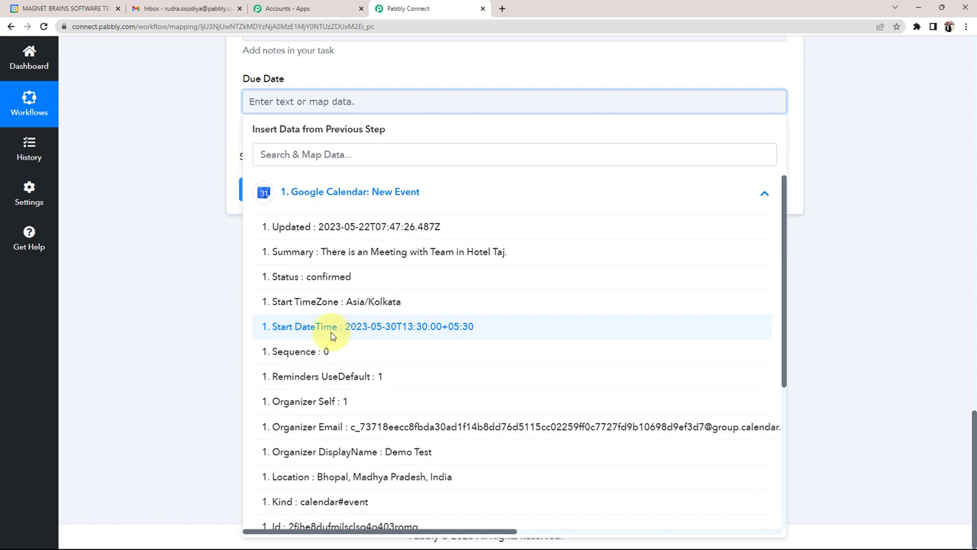
{"action": "left_click", "coordinate": [333, 334]}
{"action": "left_click", "coordinate": [219, 304]}
{"action": "scroll", "coordinate": [349, 255], "scroll_direction": "up", "scroll_amount": 2}
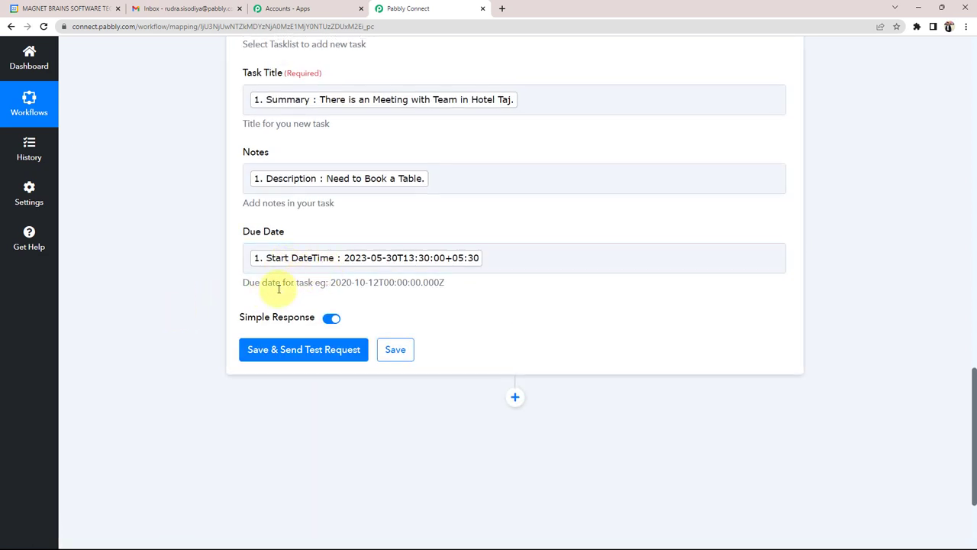
Compare the mapped Due Date's format with the example due date format given under the field
{"action": "scroll", "coordinate": [393, 305], "scroll_direction": "up", "scroll_amount": 1}
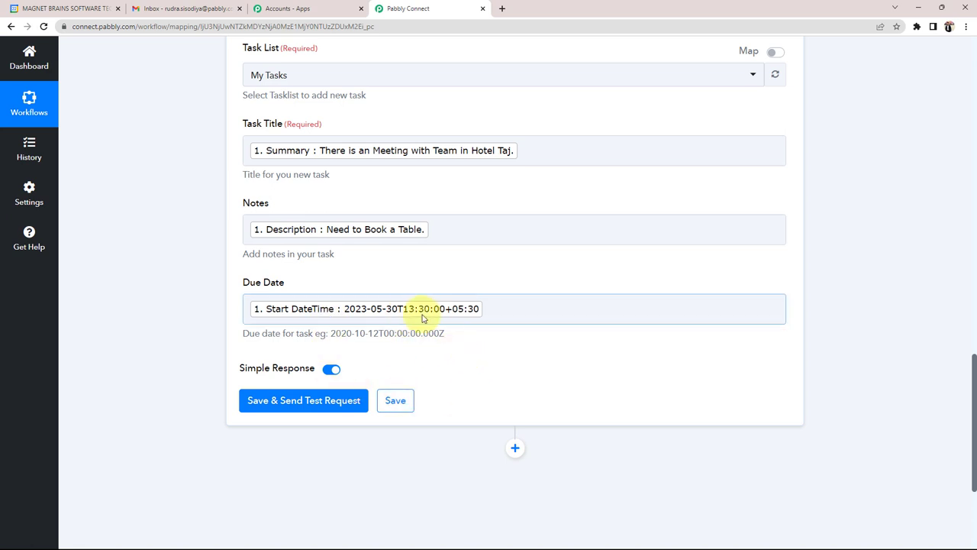
{"action": "scroll", "coordinate": [225, 393], "scroll_direction": "up", "scroll_amount": 1}
{"action": "left_click_drag", "start_coordinate": [330, 384], "coordinate": [471, 397]}
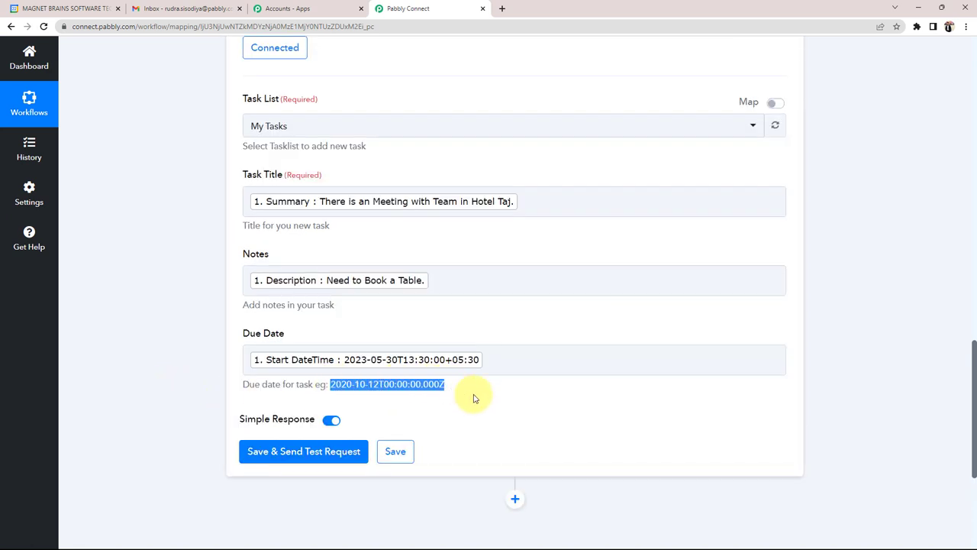
{"action": "left_click", "coordinate": [474, 398]}
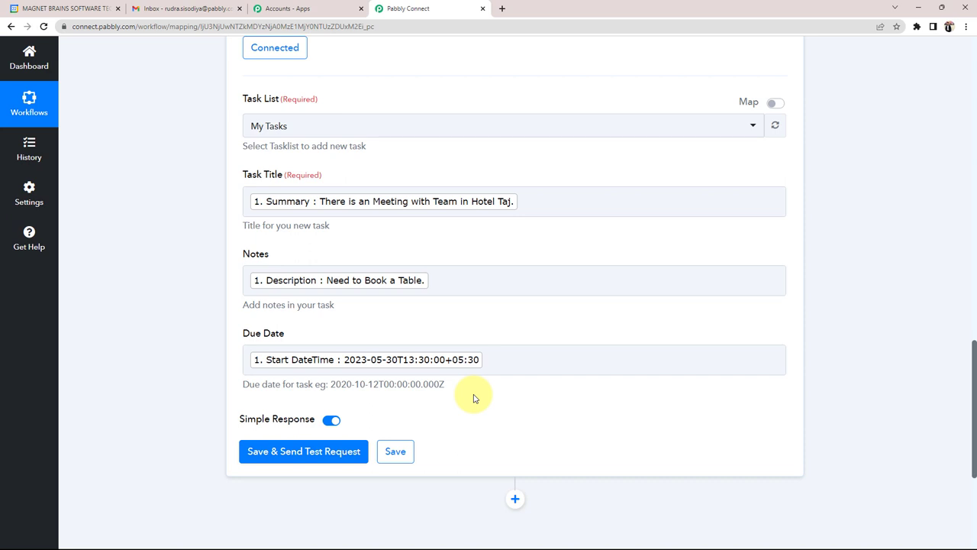
{"action": "scroll", "coordinate": [470, 396], "scroll_direction": "up", "scroll_amount": 1}
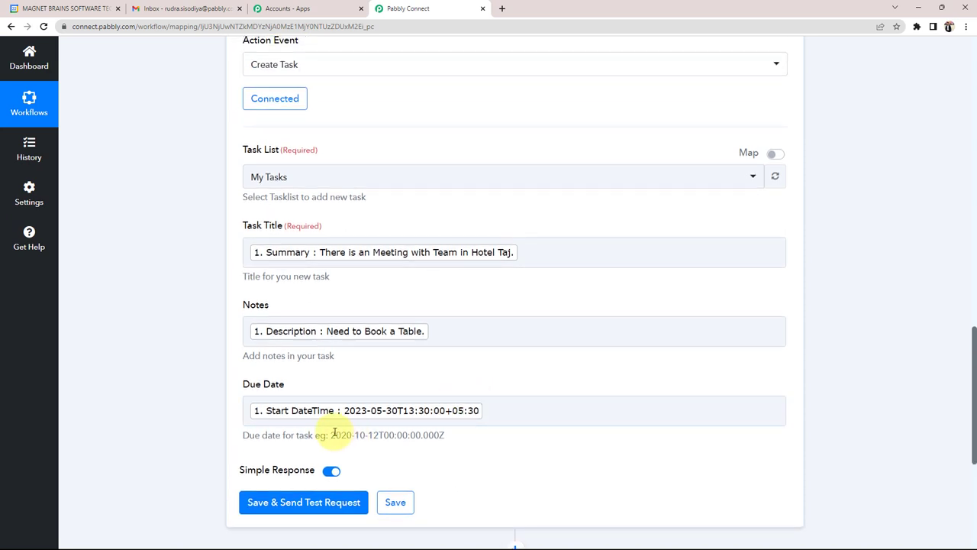
{"action": "left_click_drag", "start_coordinate": [335, 432], "coordinate": [452, 434]}
{"action": "left_click", "coordinate": [458, 435]}
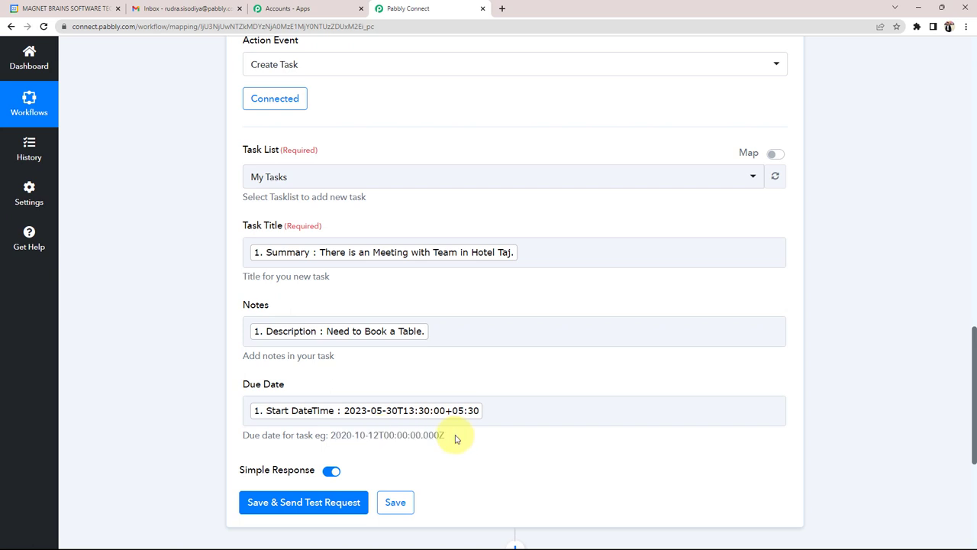
Compare the mapped task title, notes and due date with the May 30 meeting event in Google Calendar
{"action": "left_click", "coordinate": [371, 416]}
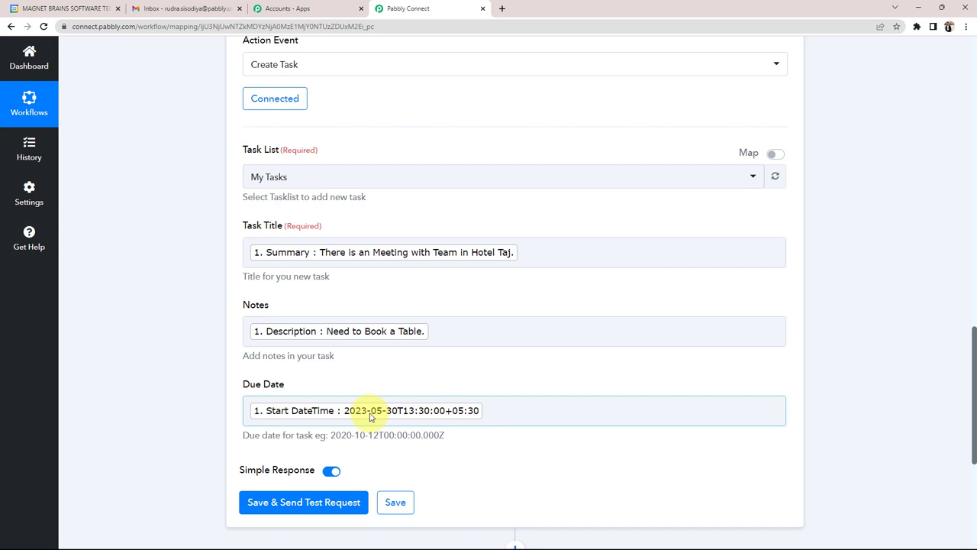
{"action": "left_click", "coordinate": [167, 346]}
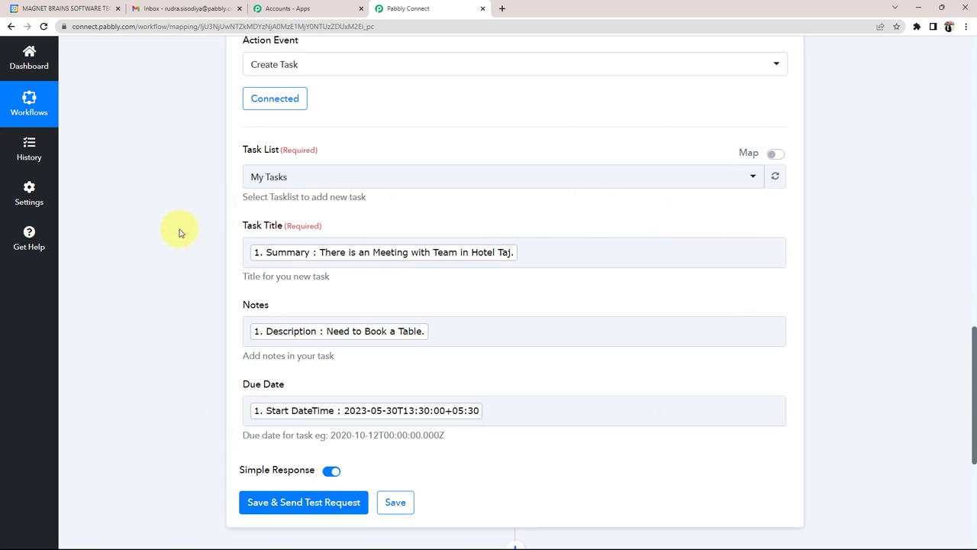
{"action": "scroll", "coordinate": [156, 272], "scroll_direction": "down", "scroll_amount": 2}
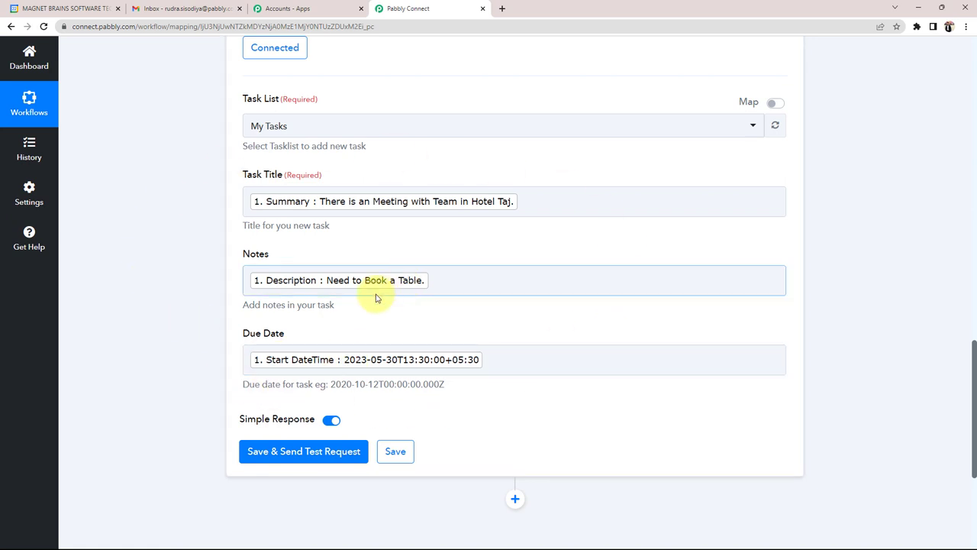
{"action": "left_click", "coordinate": [71, 8]}
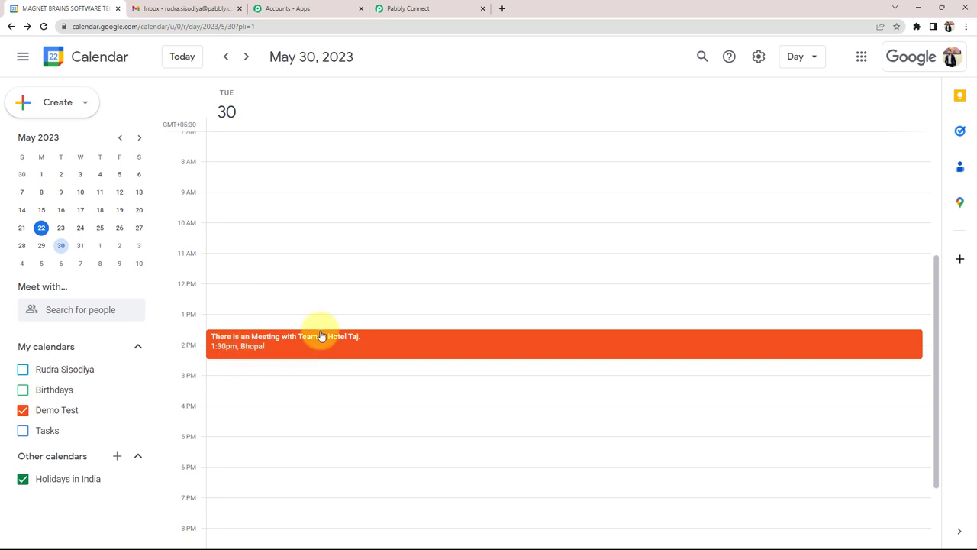
{"action": "left_click", "coordinate": [416, 8]}
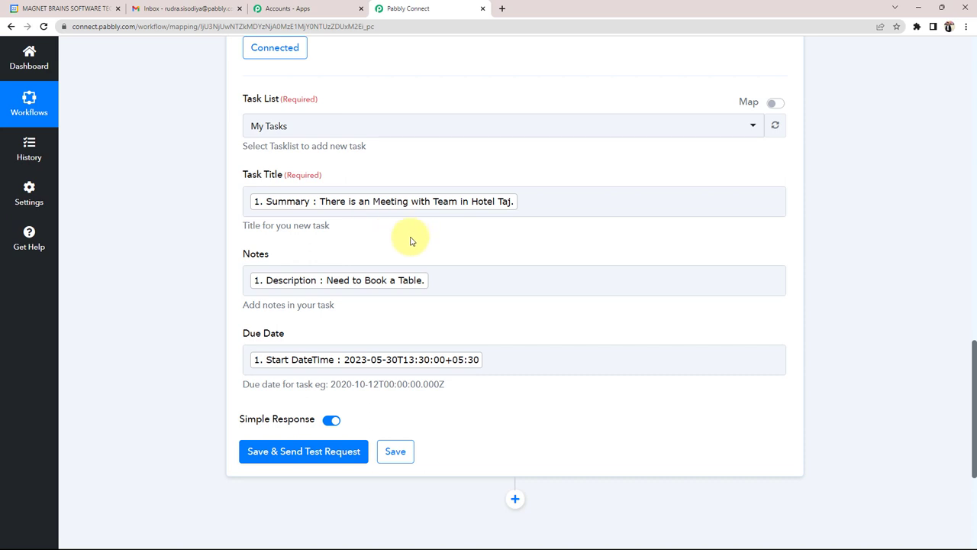
Save the Create Task action, send a test request, and review the response received against the mapped fields
{"action": "left_click", "coordinate": [284, 451]}
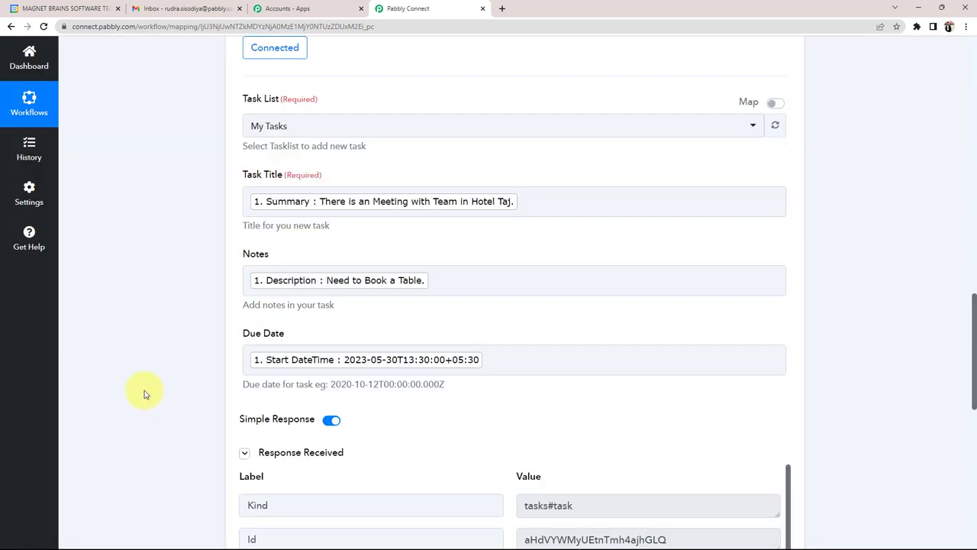
{"action": "scroll", "coordinate": [135, 404], "scroll_direction": "down", "scroll_amount": 3}
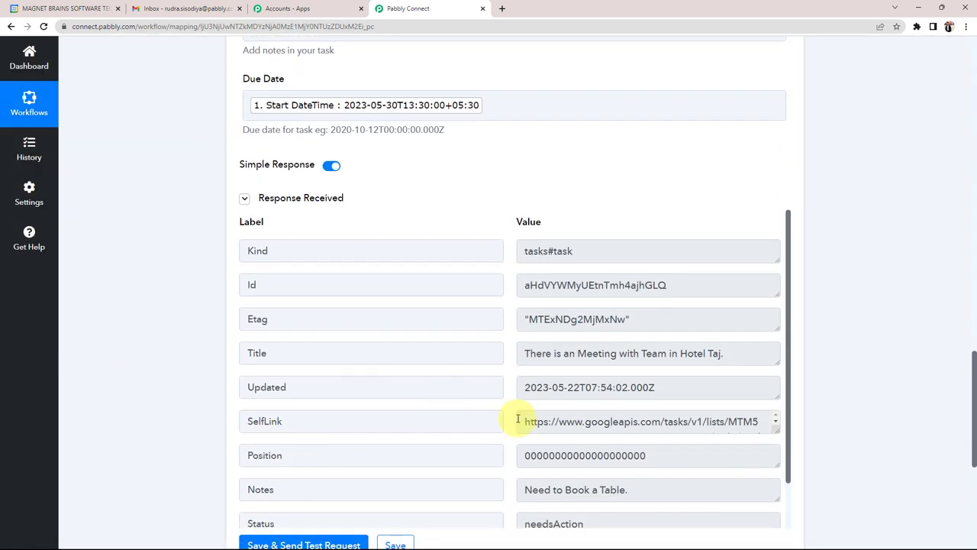
{"action": "scroll", "coordinate": [447, 413], "scroll_direction": "down", "scroll_amount": 1}
{"action": "scroll", "coordinate": [436, 416], "scroll_direction": "up", "scroll_amount": 2}
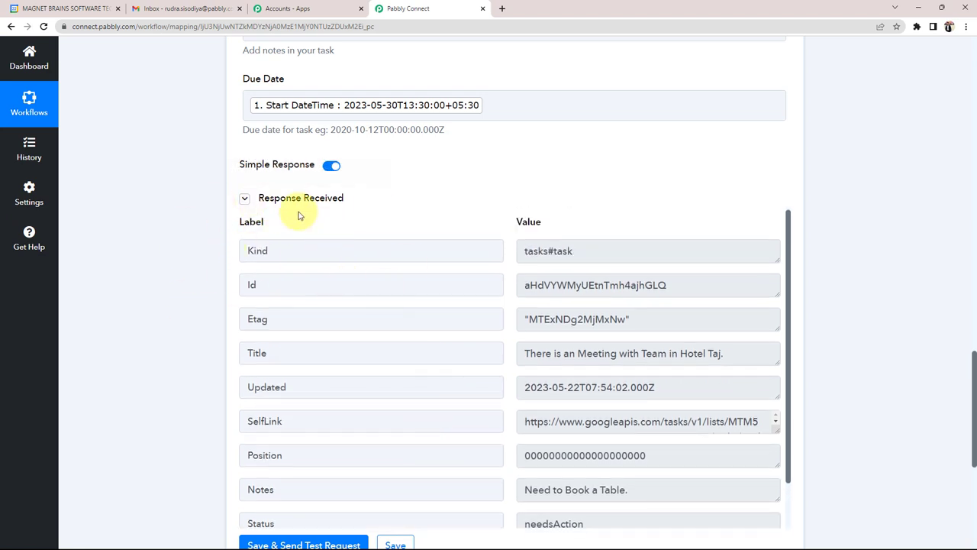
{"action": "scroll", "coordinate": [284, 344], "scroll_direction": "up", "scroll_amount": 2}
{"action": "scroll", "coordinate": [230, 267], "scroll_direction": "up", "scroll_amount": 4}
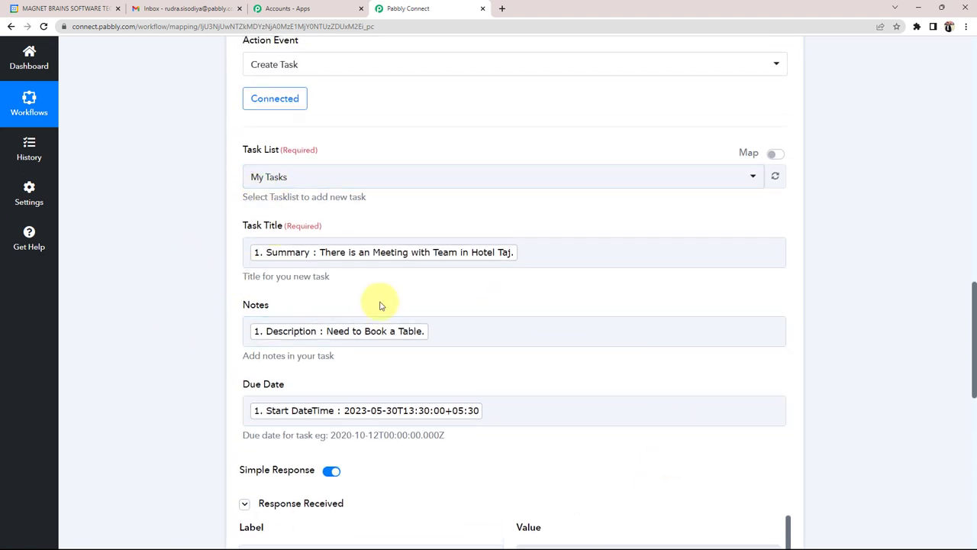
Switch to Gmail and check the created task's title, notes and due date in the My Tasks list
{"action": "left_click", "coordinate": [146, 8]}
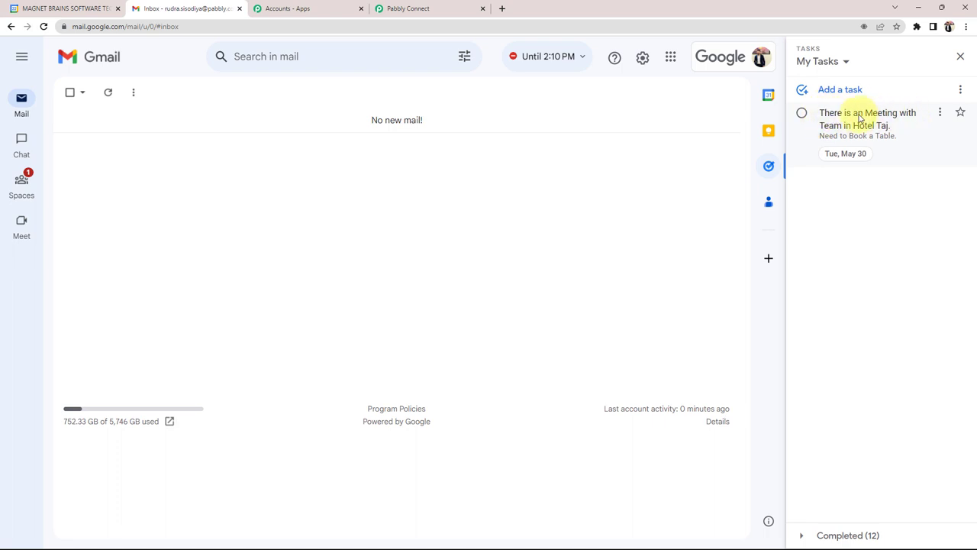
{"action": "left_click", "coordinate": [833, 139]}
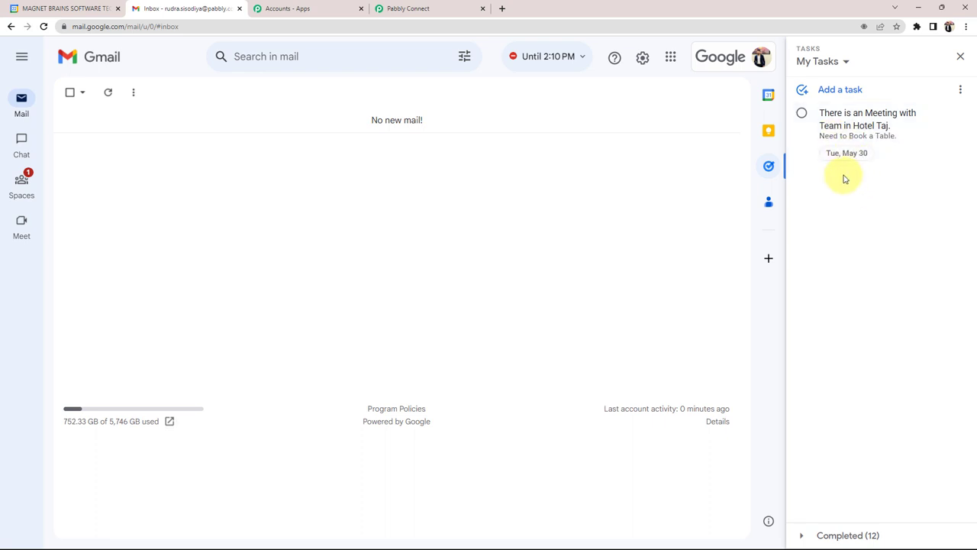
{"action": "left_click", "coordinate": [845, 175]}
Return to Pabbly Connect, collapse the Google Calendar trigger and check how often it looks for new data
{"action": "left_click", "coordinate": [451, 8]}
{"action": "scroll", "coordinate": [211, 306], "scroll_direction": "up", "scroll_amount": 3}
{"action": "scroll", "coordinate": [489, 351], "scroll_direction": "up", "scroll_amount": 10}
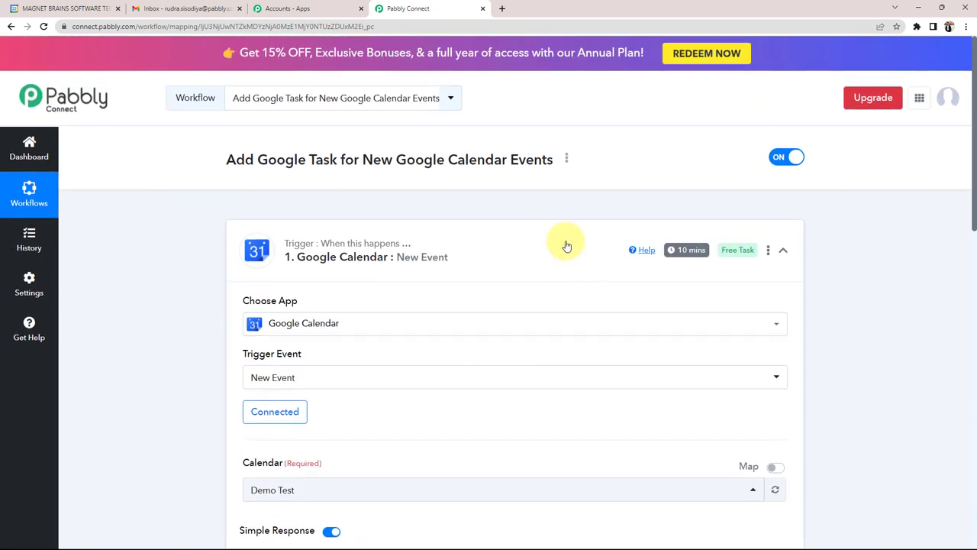
{"action": "left_click", "coordinate": [565, 245]}
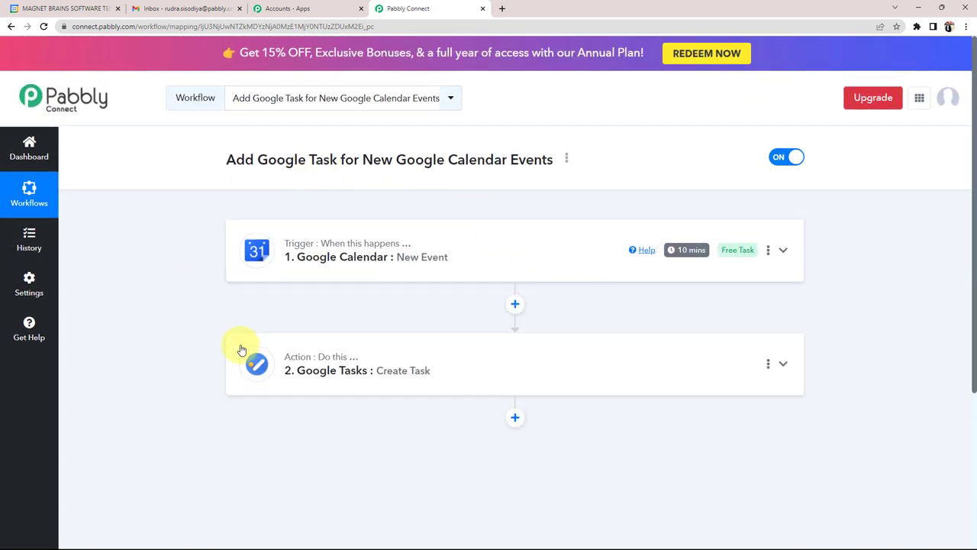
{"action": "mouse_move", "coordinate": [675, 258]}
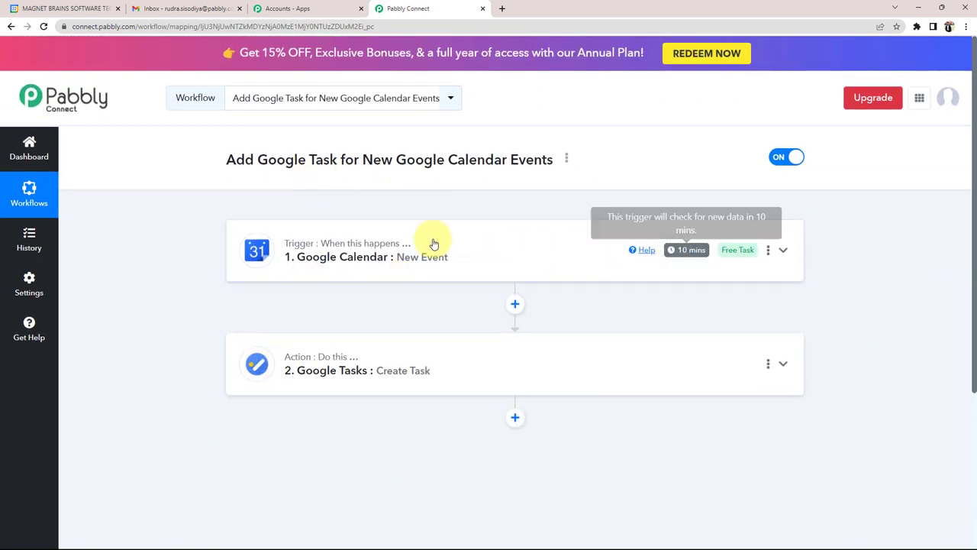